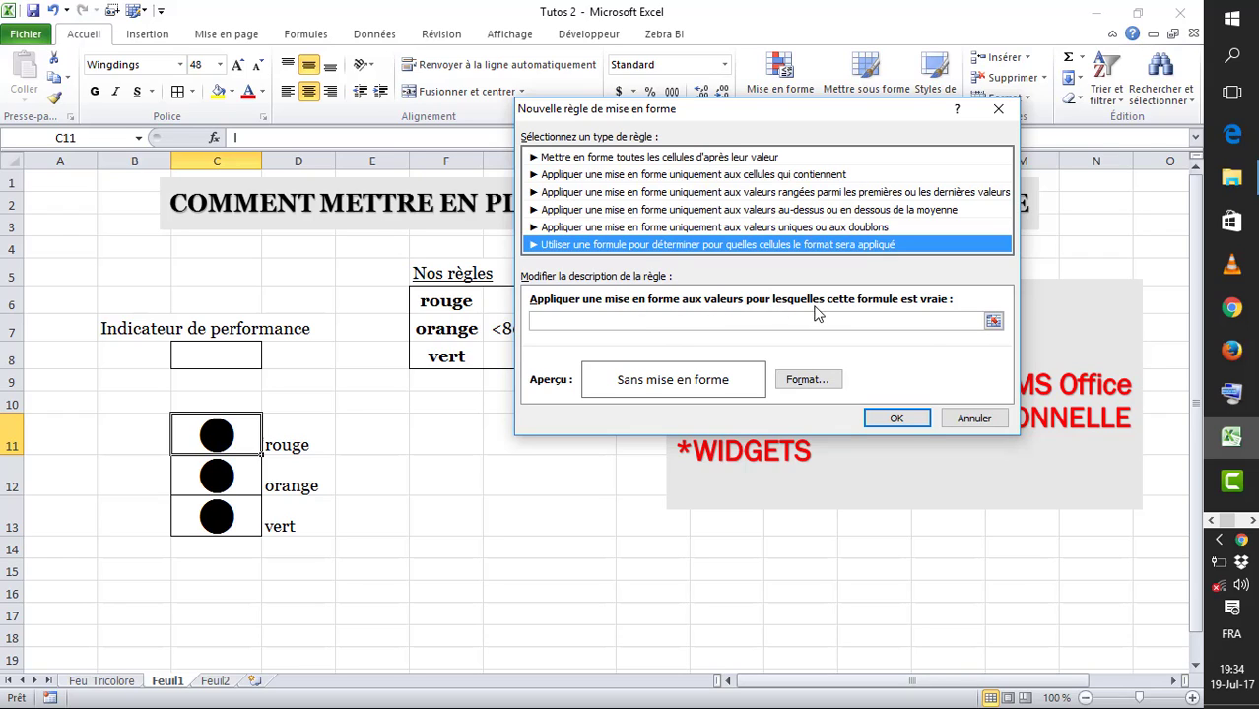
- Enter the formula =$C$8<=50% as the condition of the new formatting rule for the red light in C11
click(761, 322)
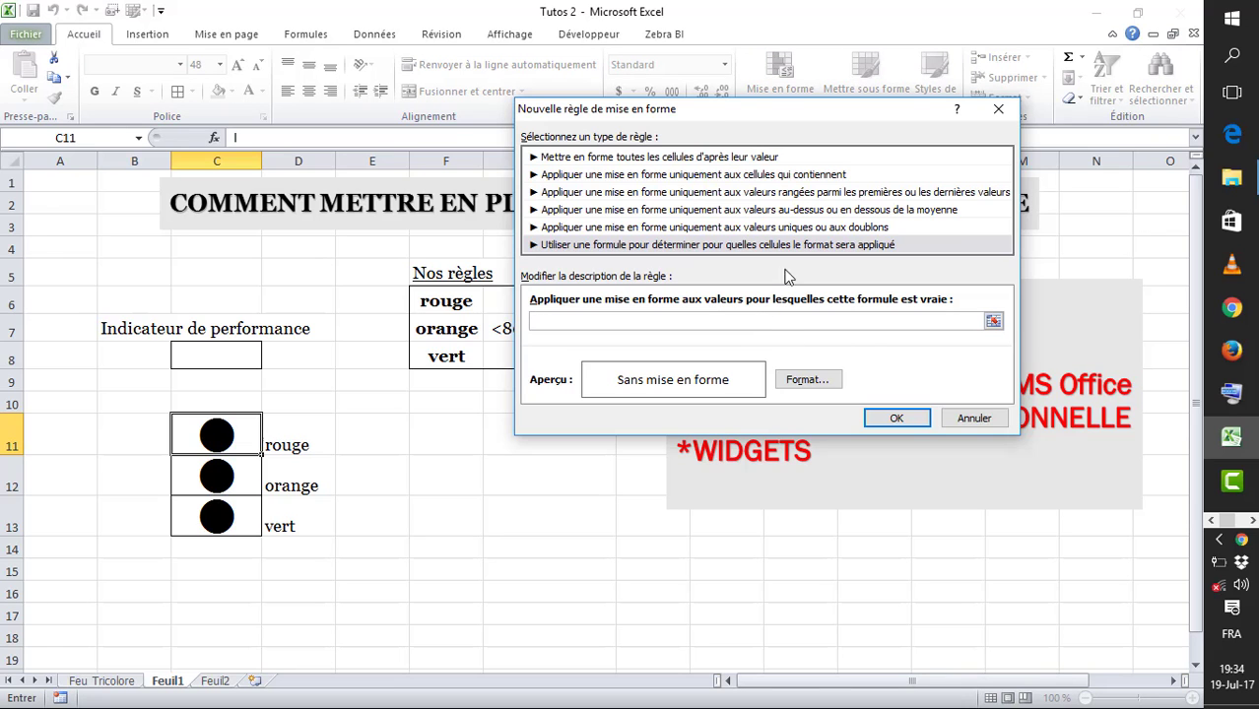
drag(734, 125, 820, 204)
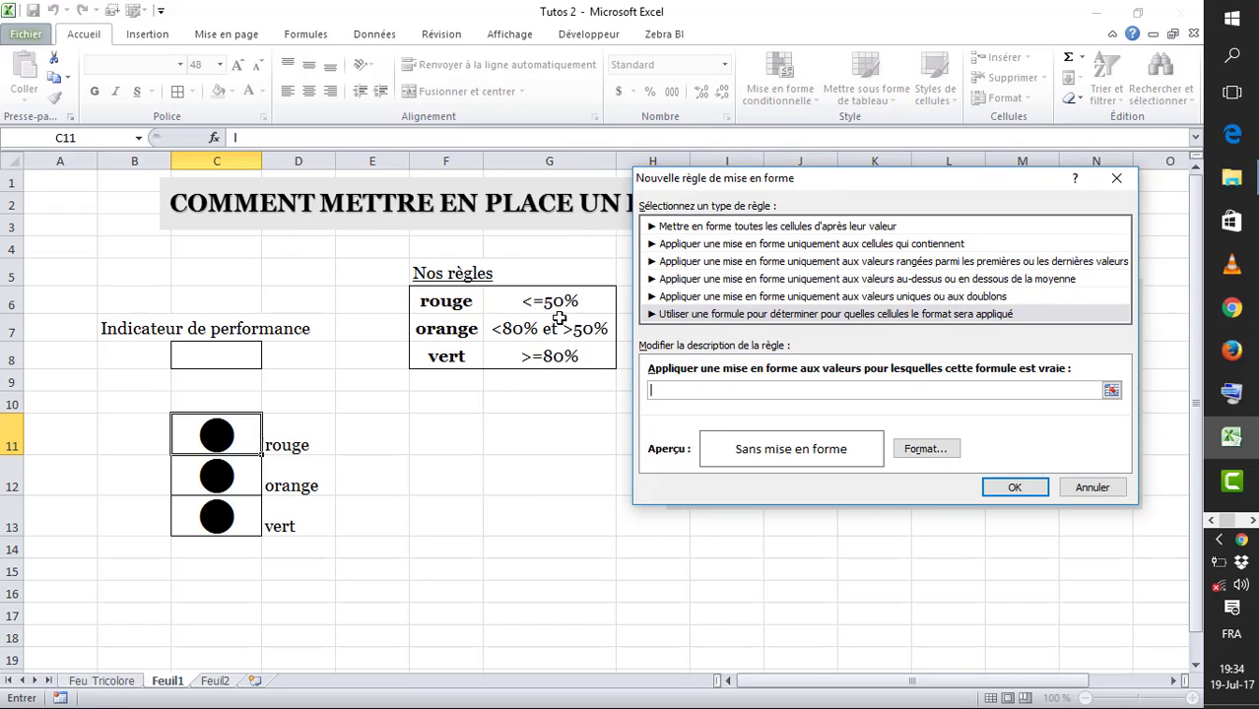
text(=)
click(193, 358)
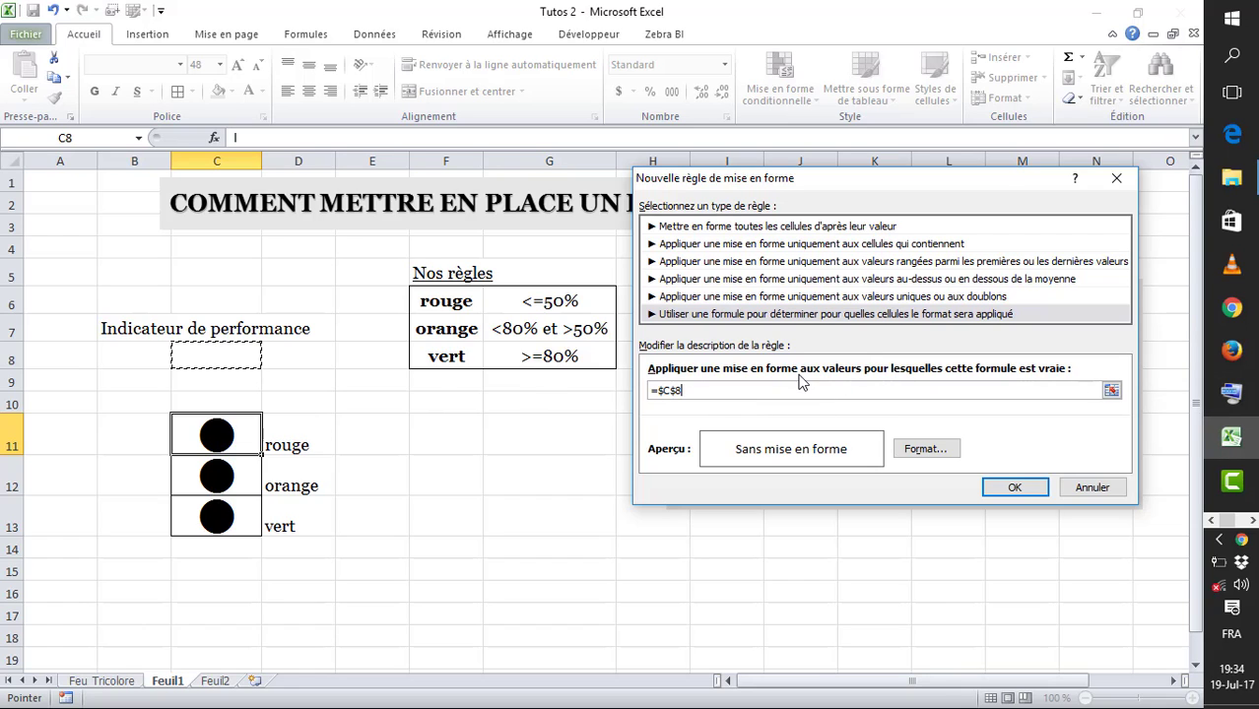
click(1231, 392)
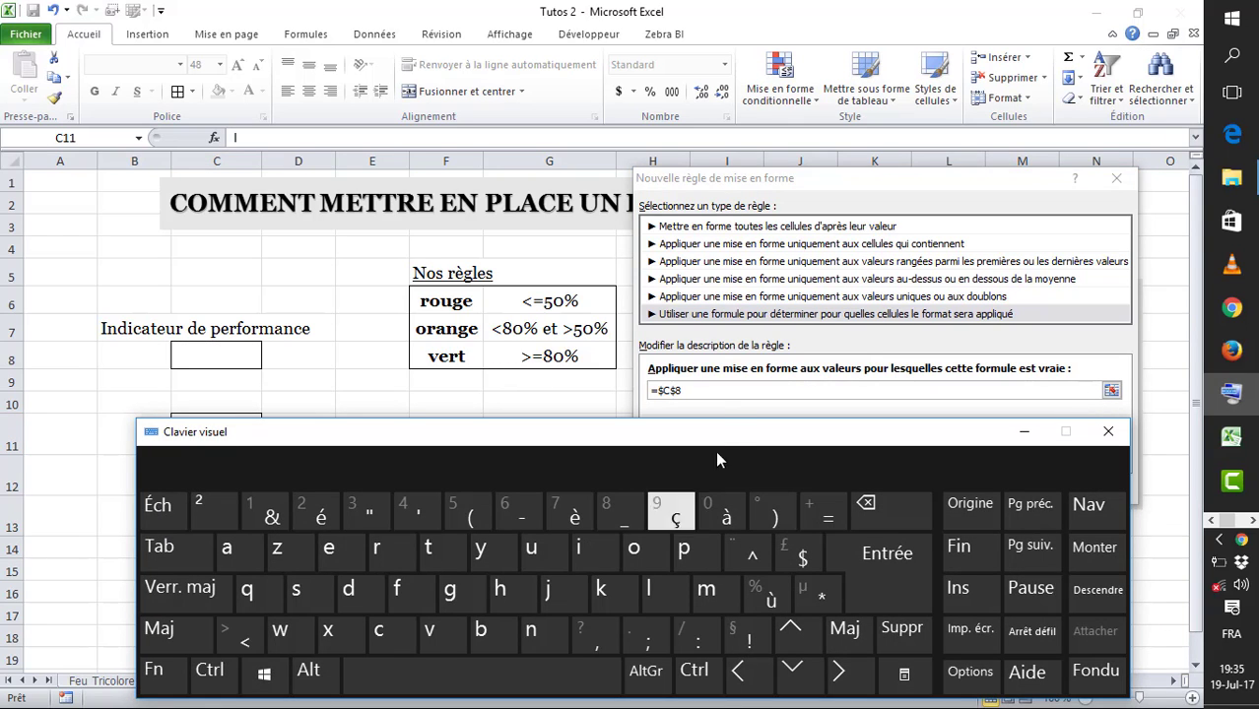
click(715, 390)
click(242, 640)
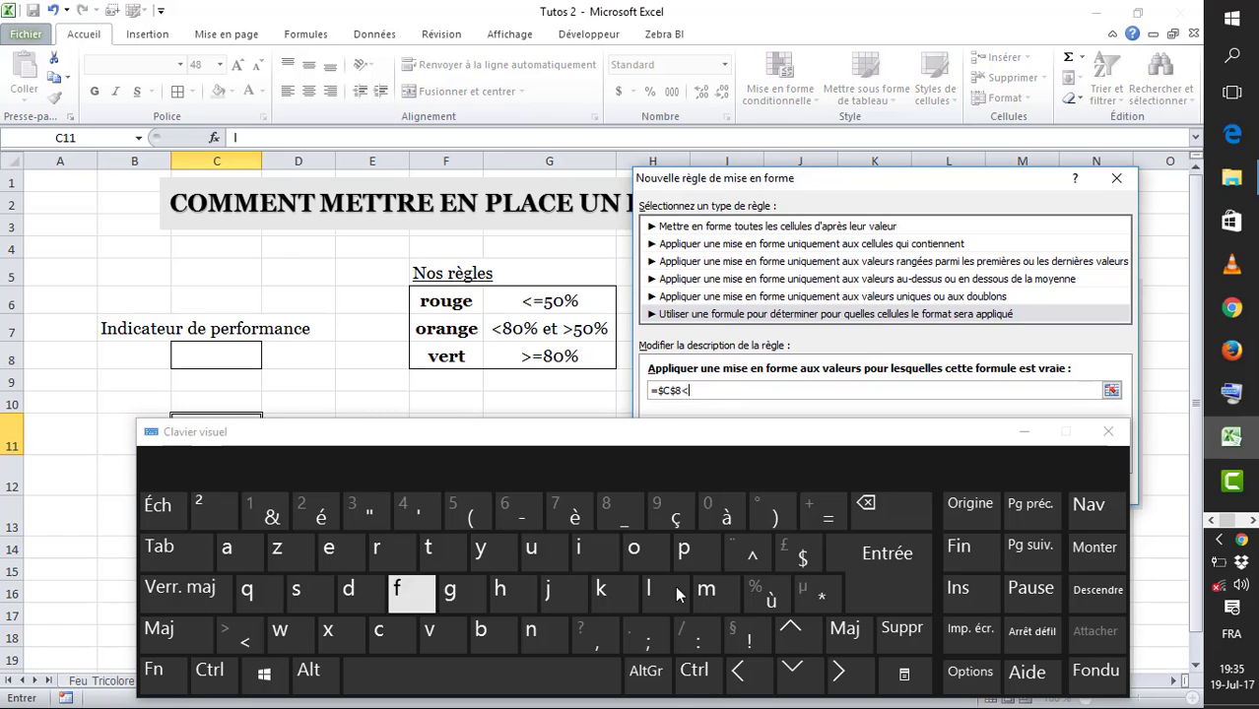
click(825, 512)
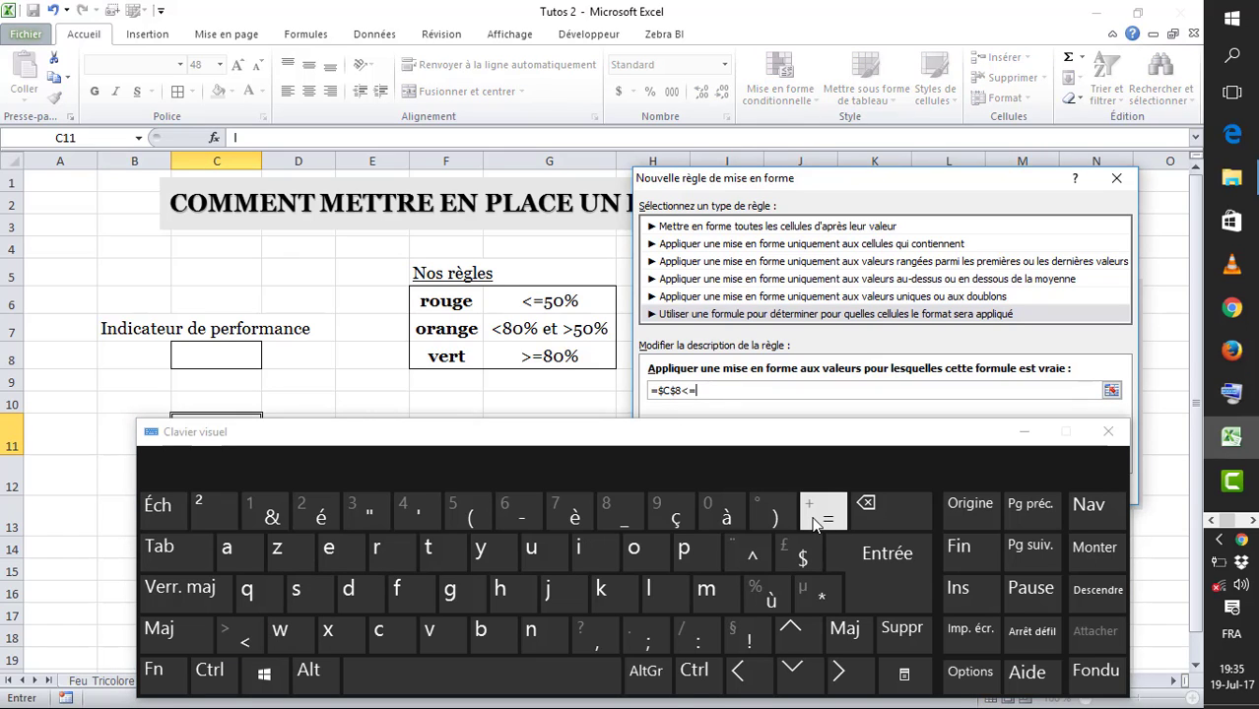
click(1025, 431)
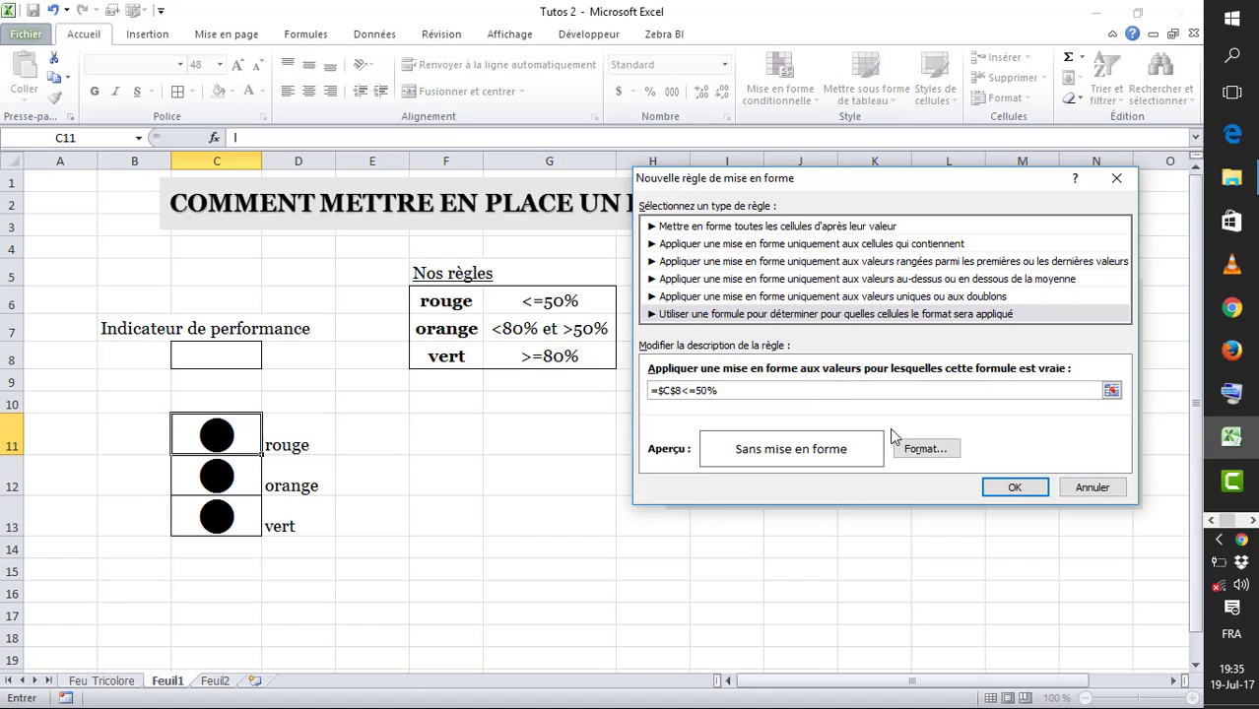
- Give the C11 rule a bold (Gras) font in standard red and apply the rule
click(921, 450)
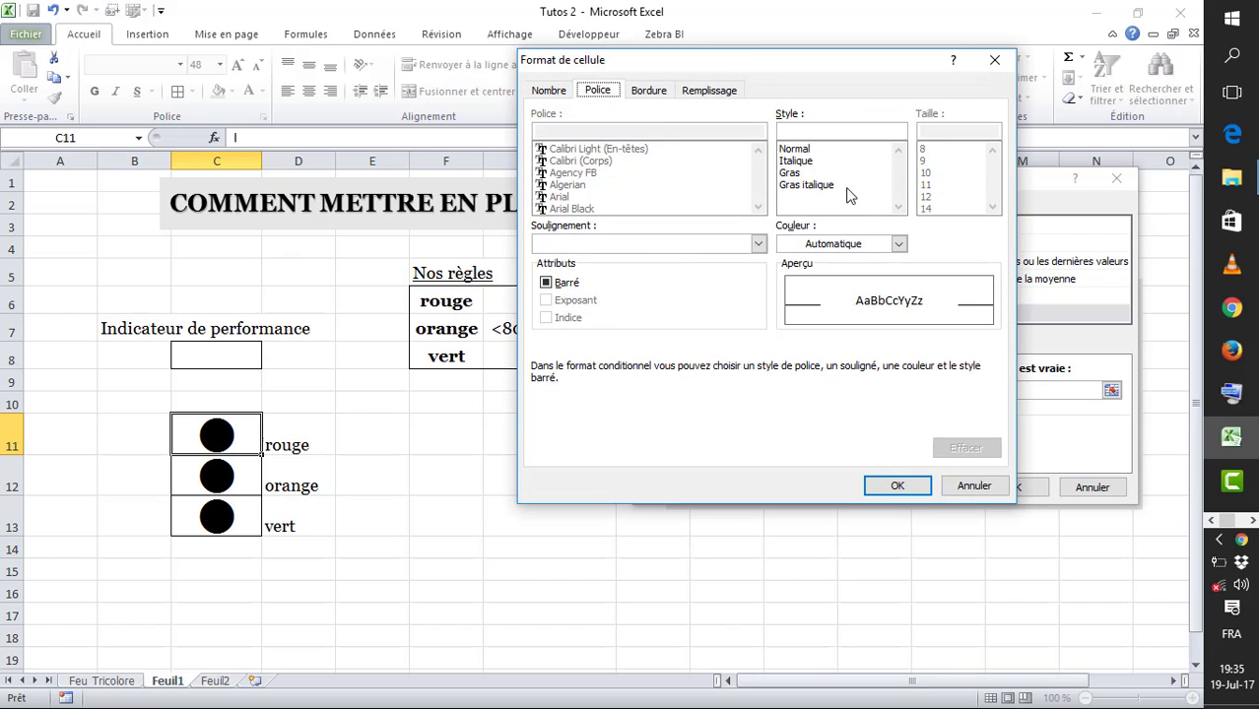
click(789, 172)
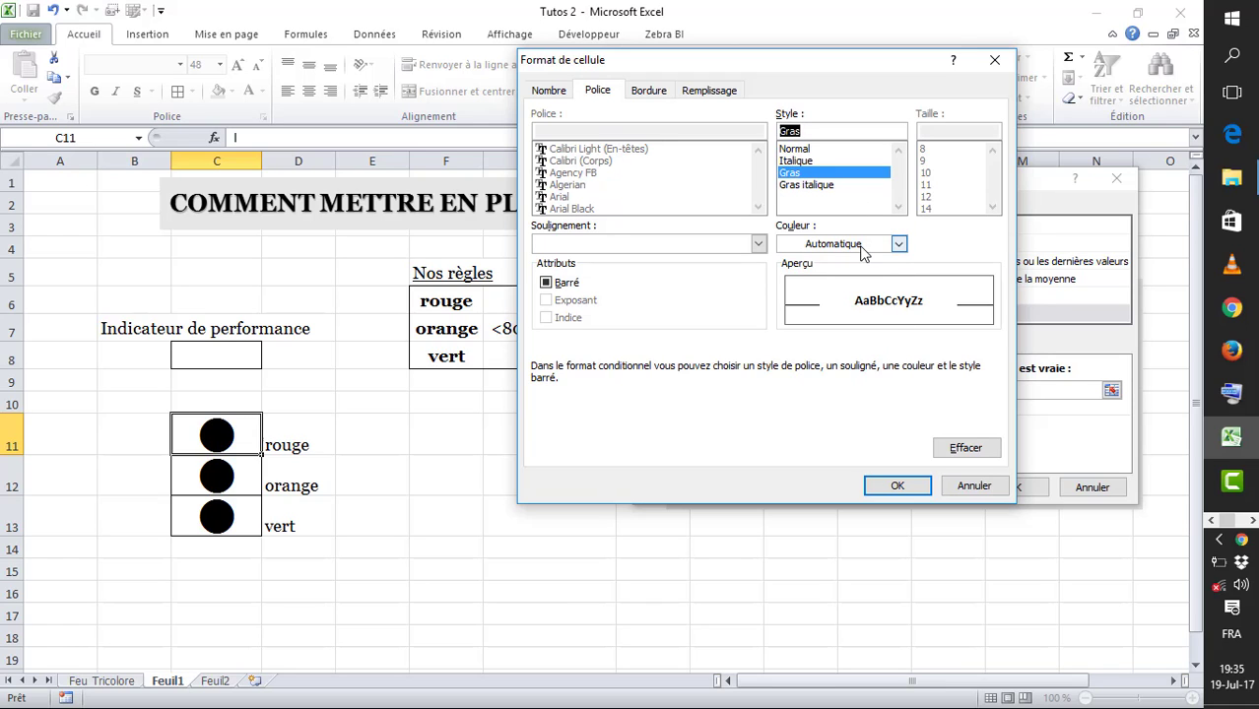
click(899, 244)
click(801, 399)
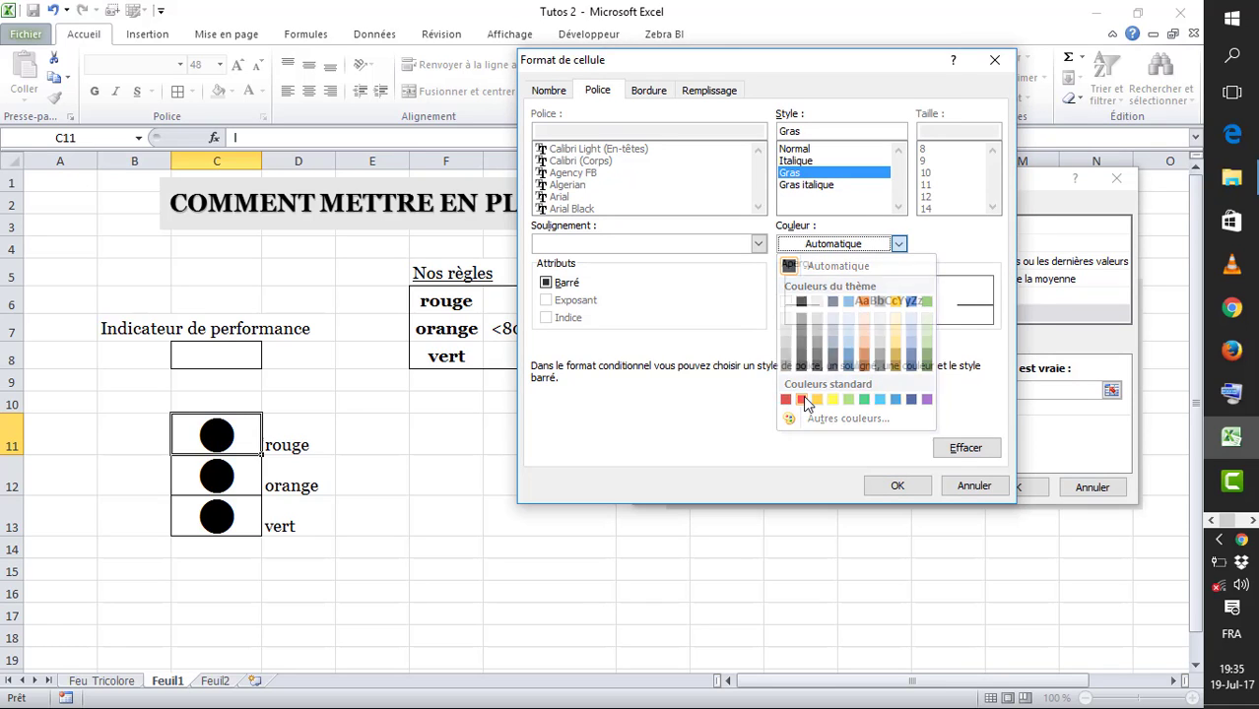
click(898, 485)
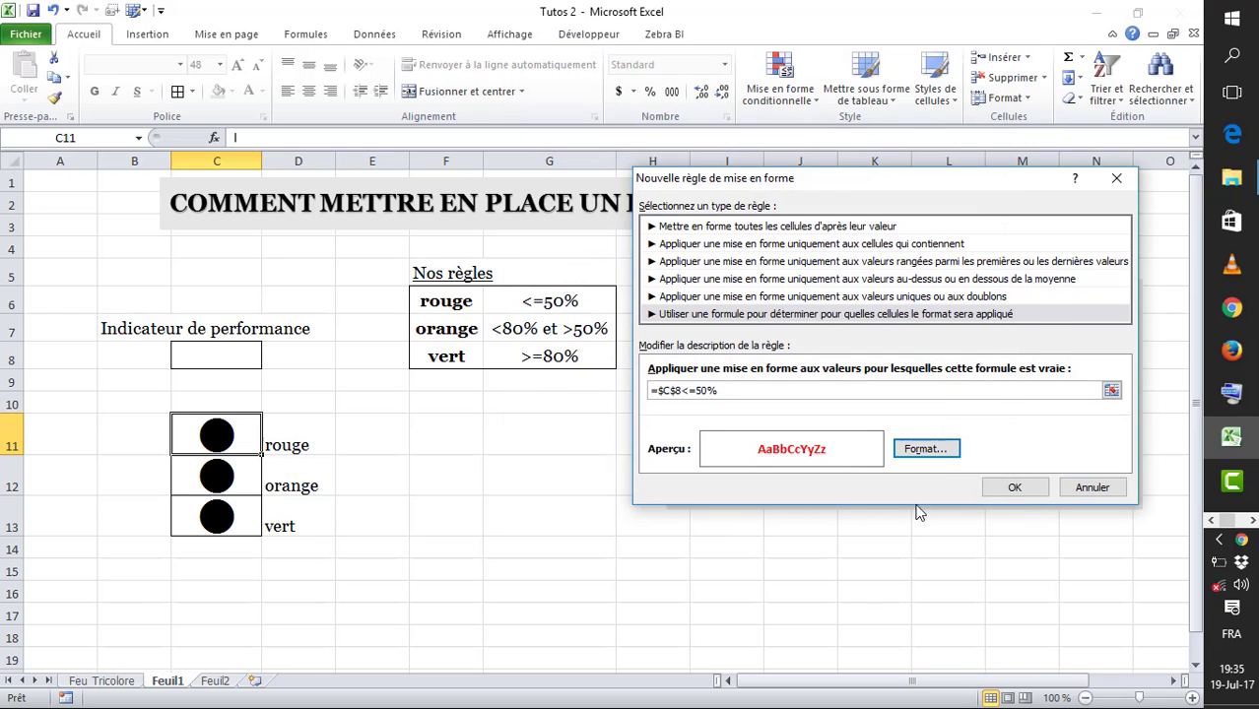
click(1015, 488)
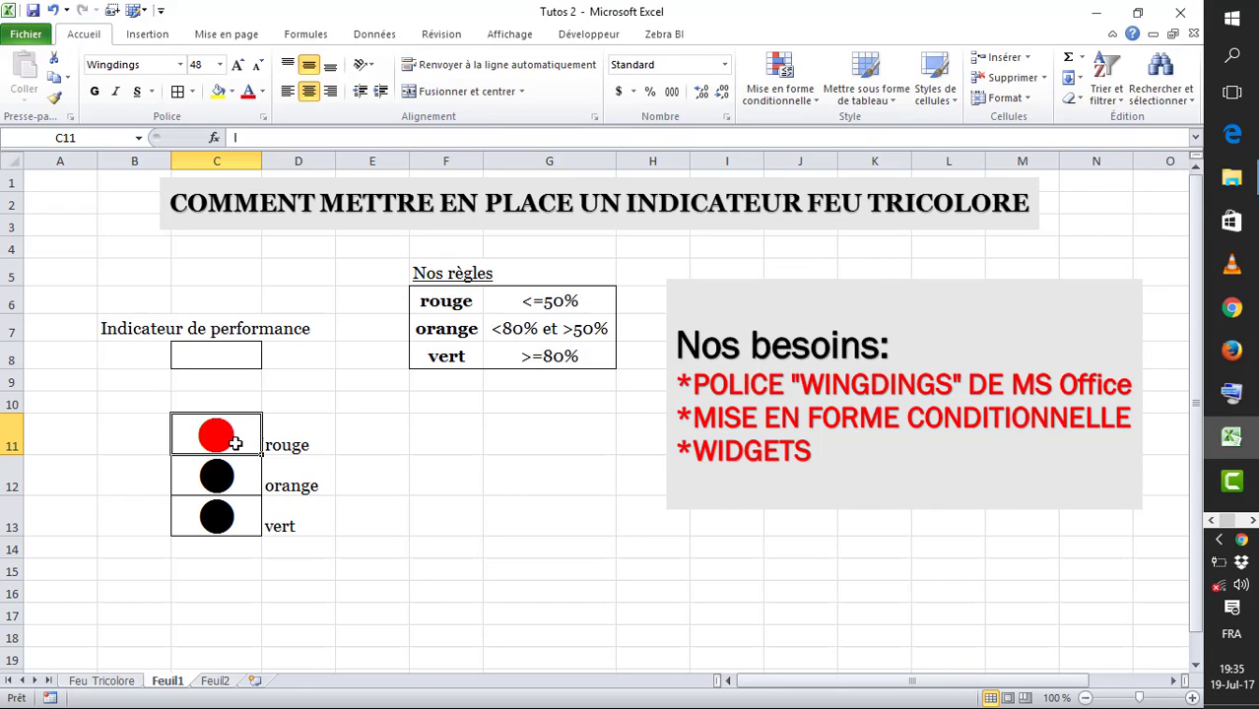
- Test the red light rule by entering 25% and 51% in the performance indicator cell C8
click(213, 355)
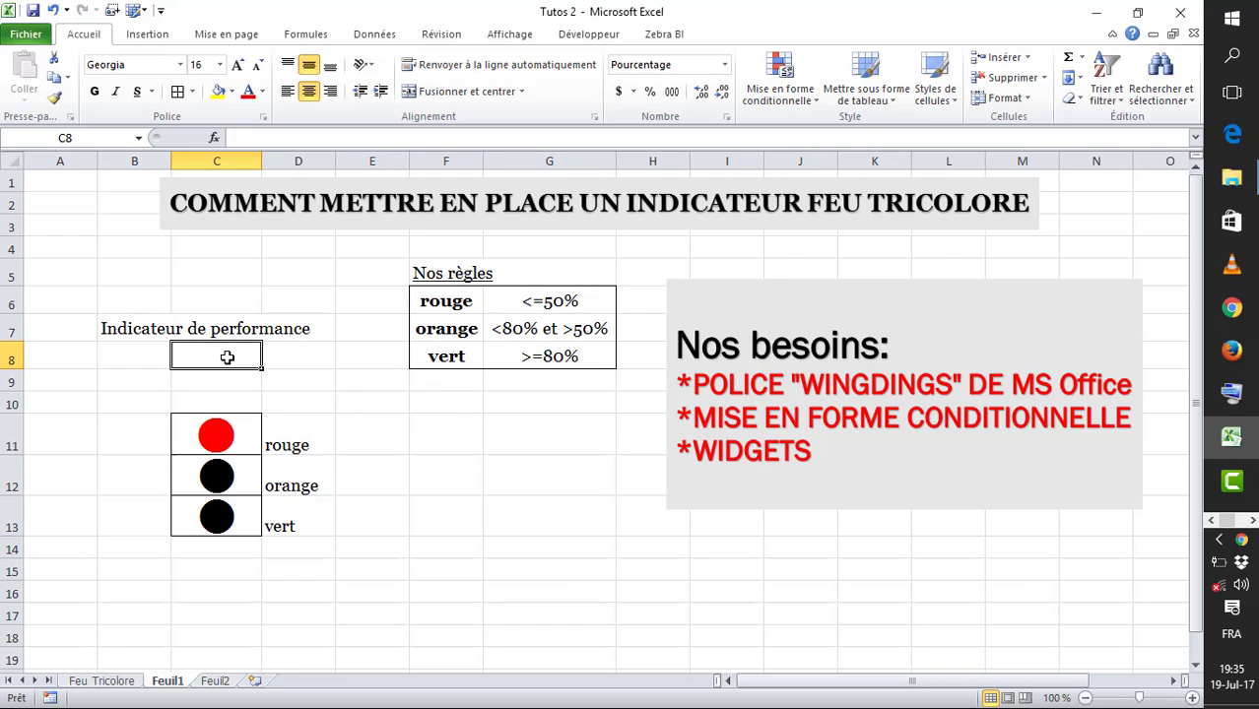
text(25)
key(Return)
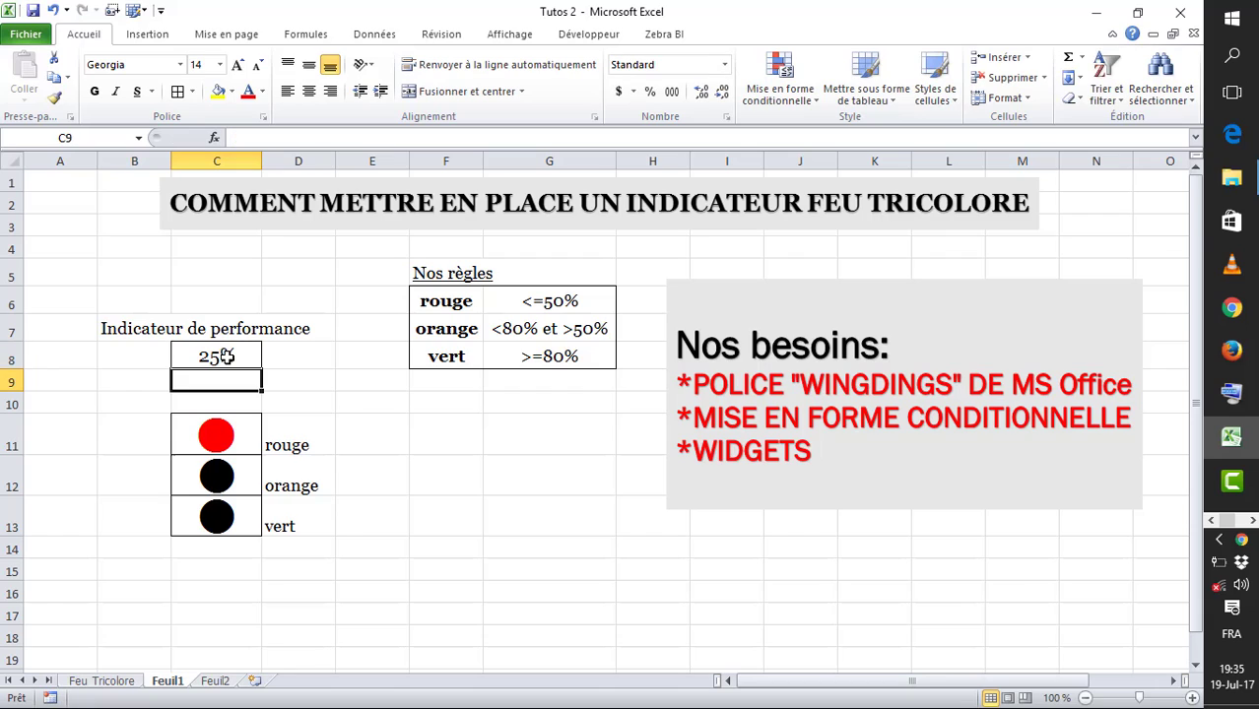
click(226, 357)
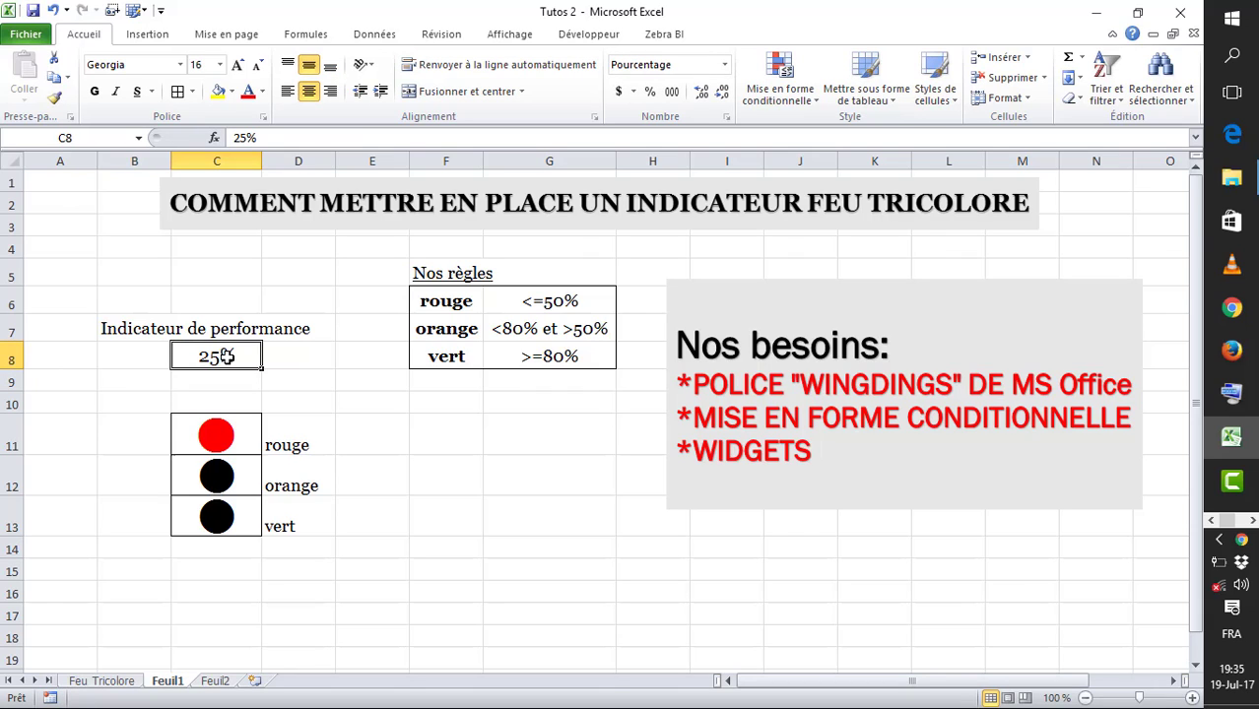
text(51)
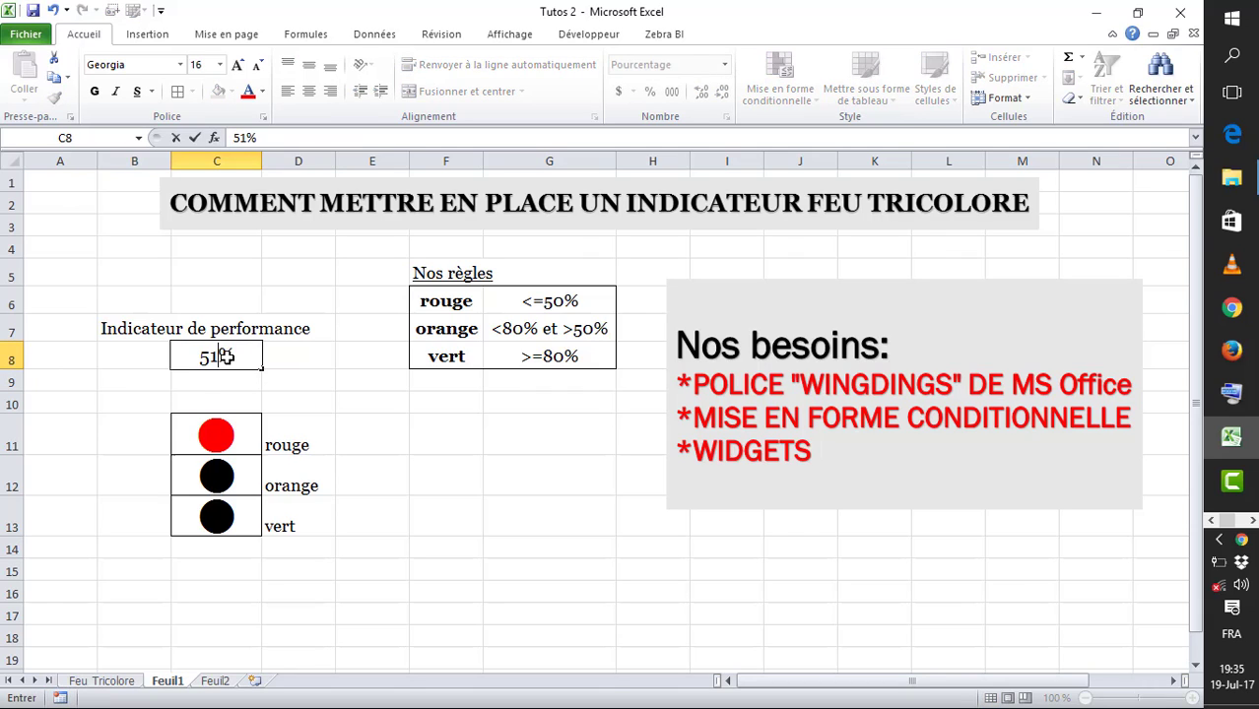
key(Return)
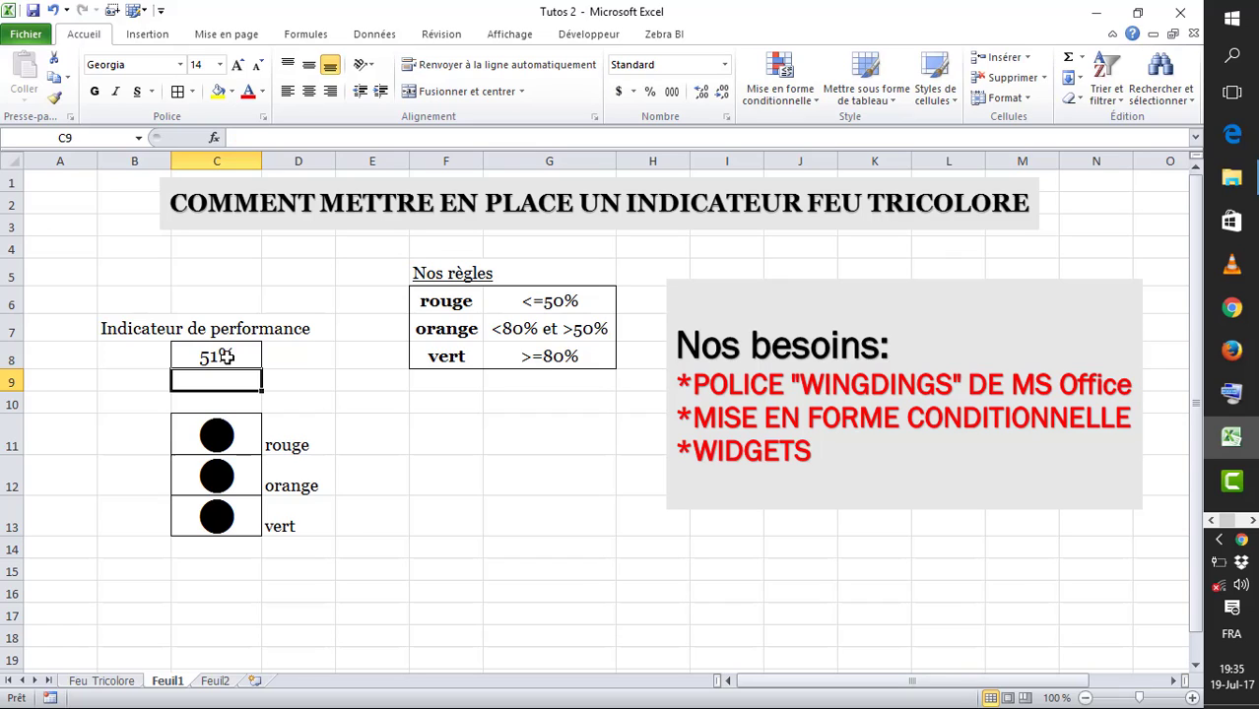
- Set the performance indicator in C8 to 50%
click(226, 357)
text(50)
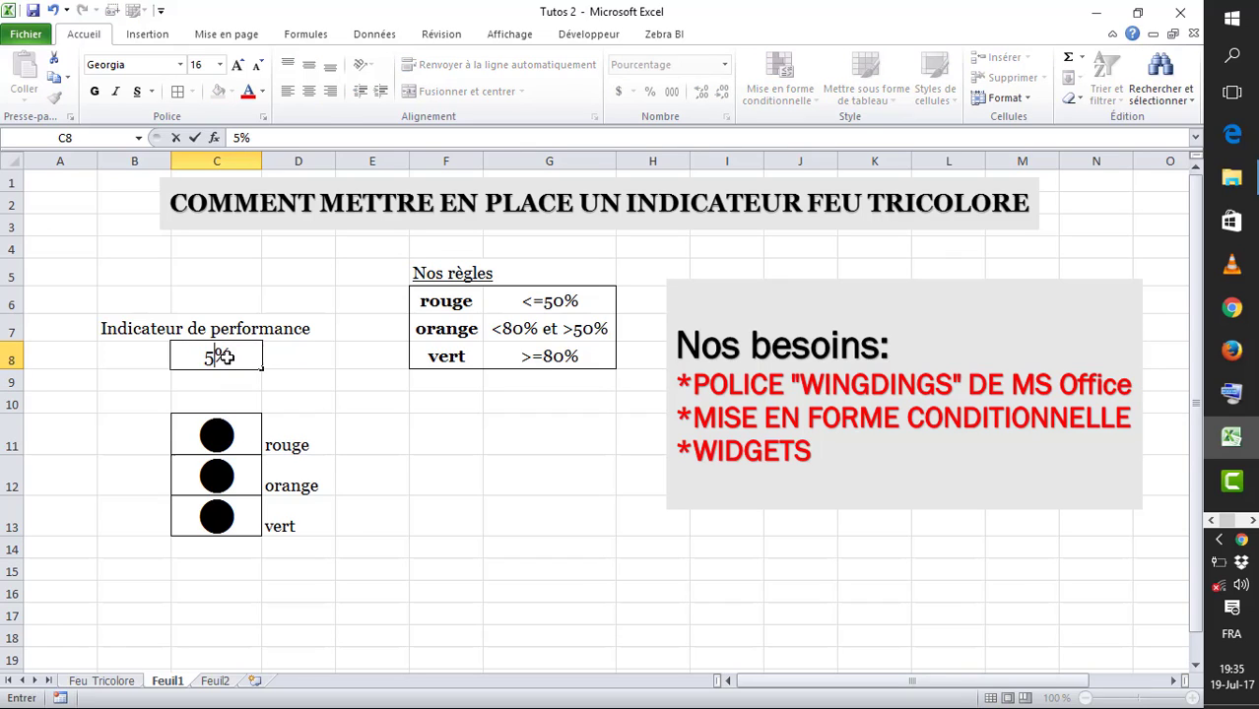
key(Return)
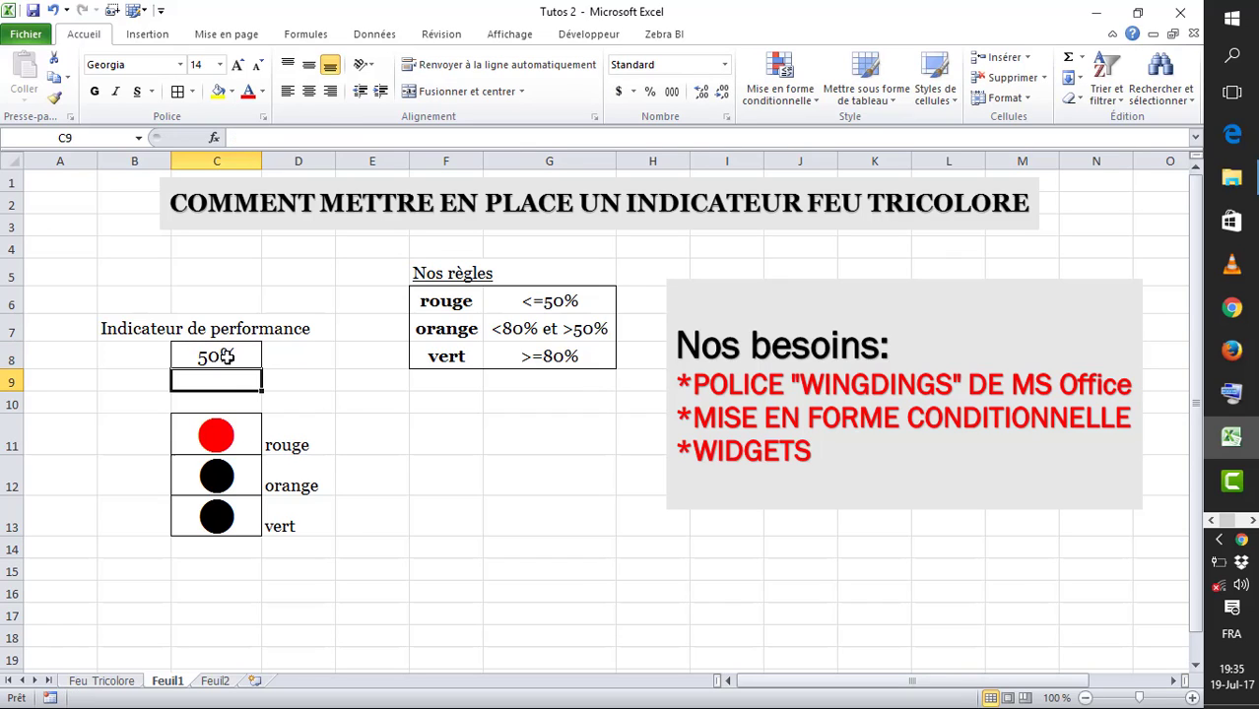
- Start a new formula-based conditional formatting rule for the orange light in C12, beginning its formula with =$C$8
click(236, 469)
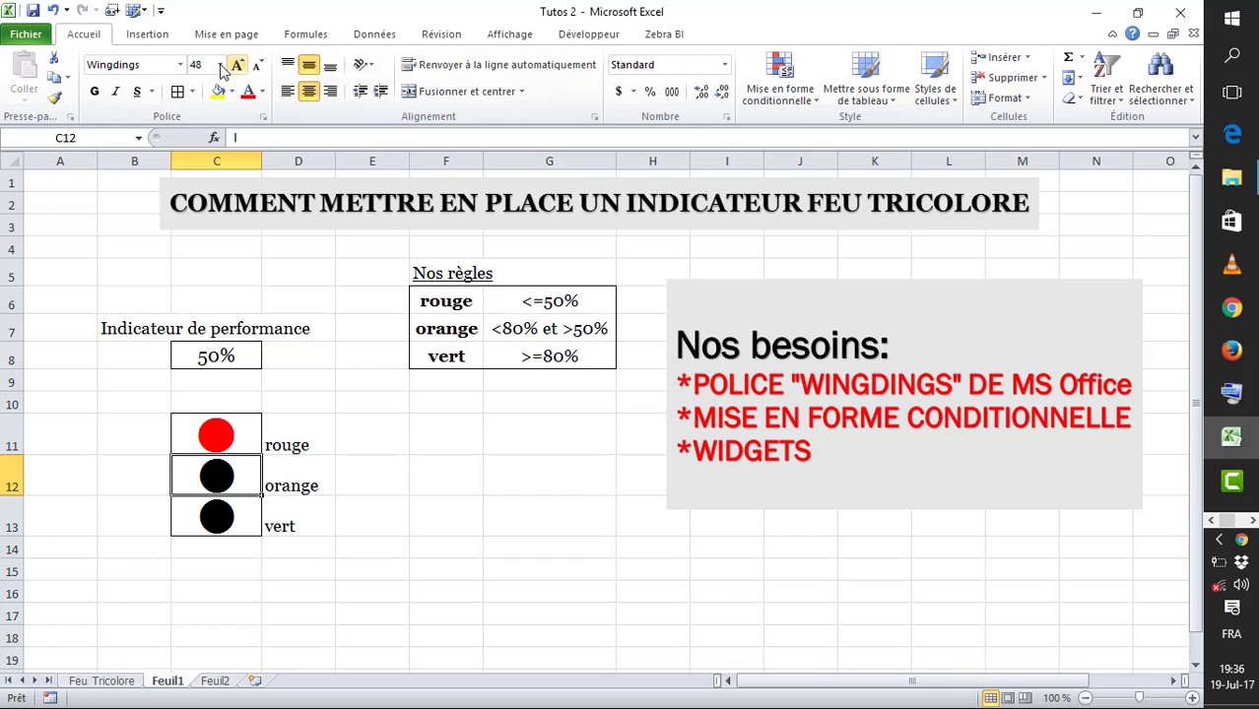
click(774, 103)
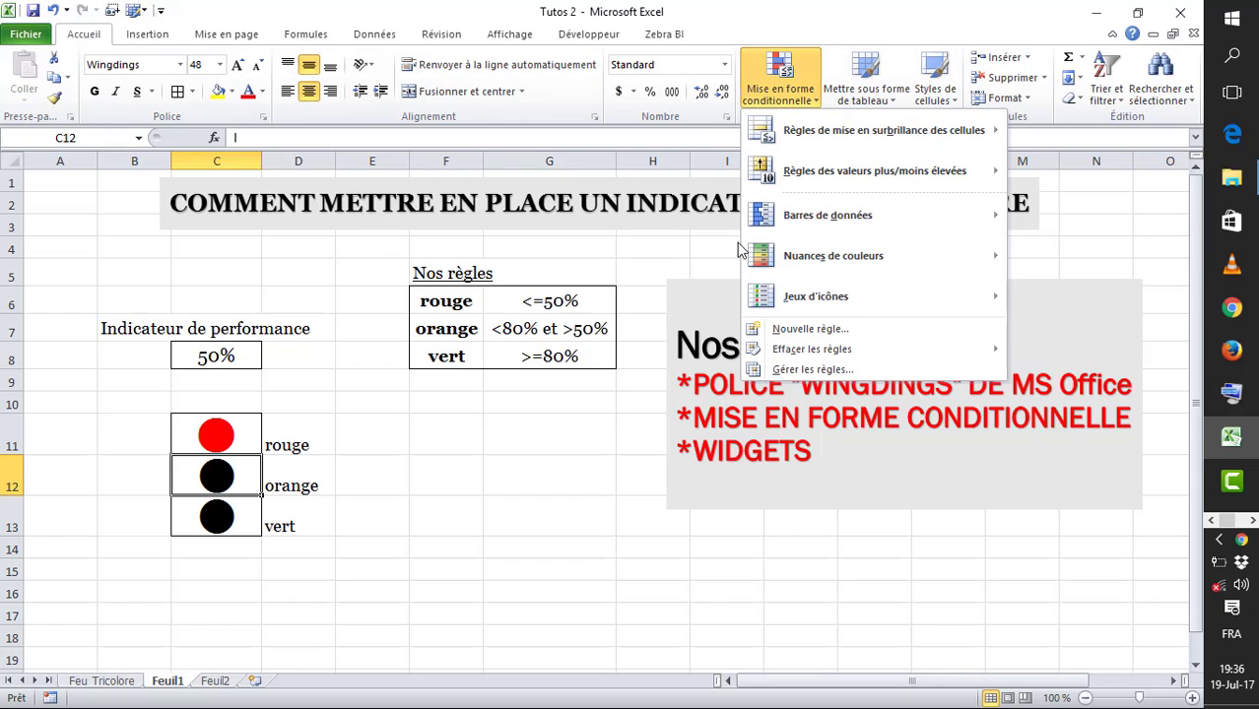
click(847, 333)
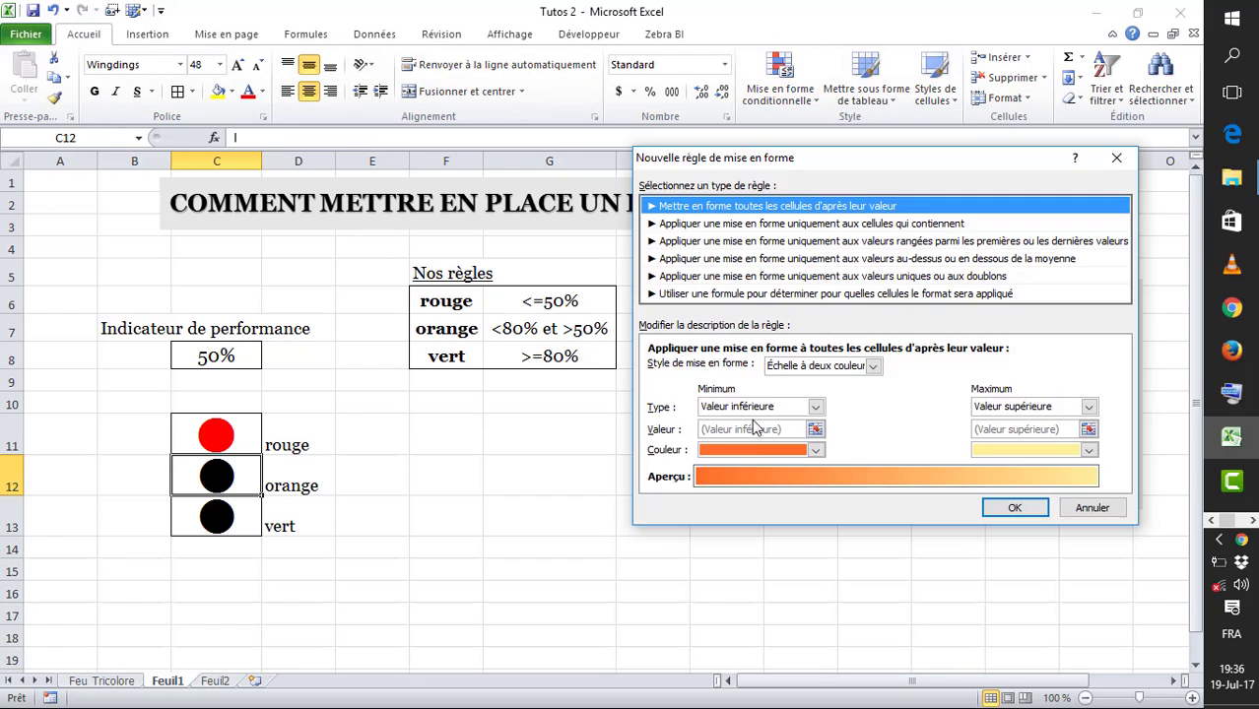
click(743, 295)
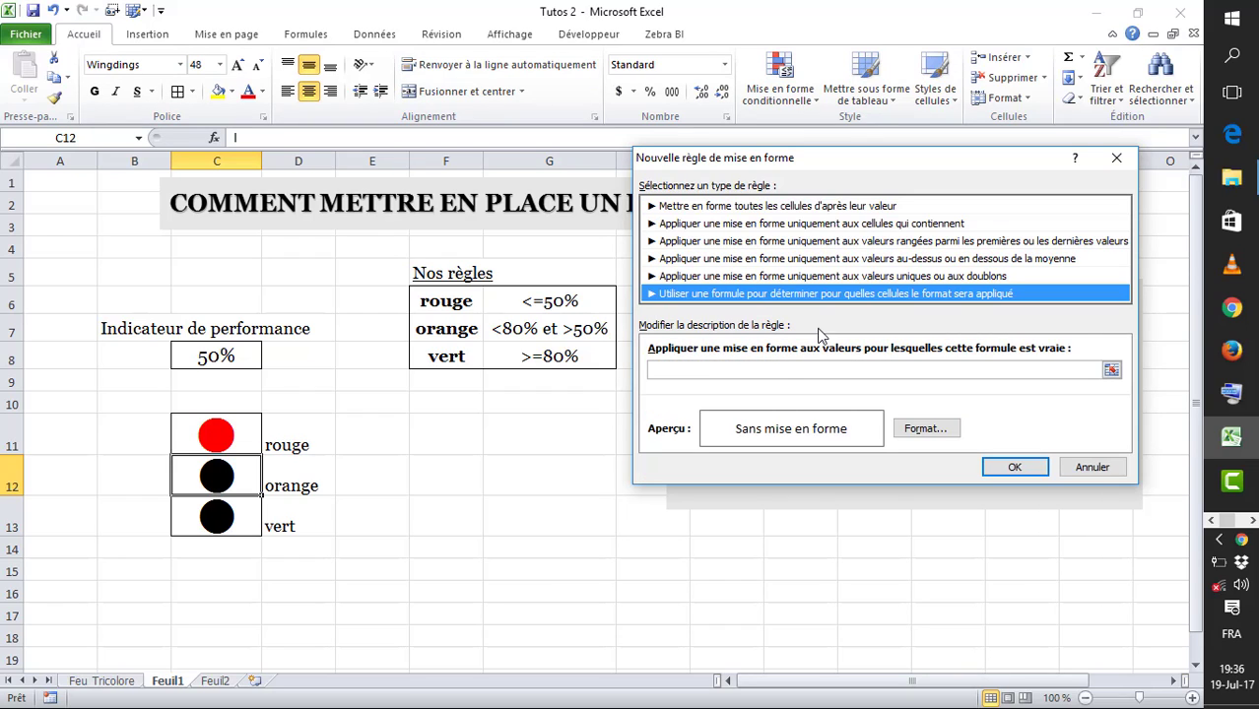
click(786, 372)
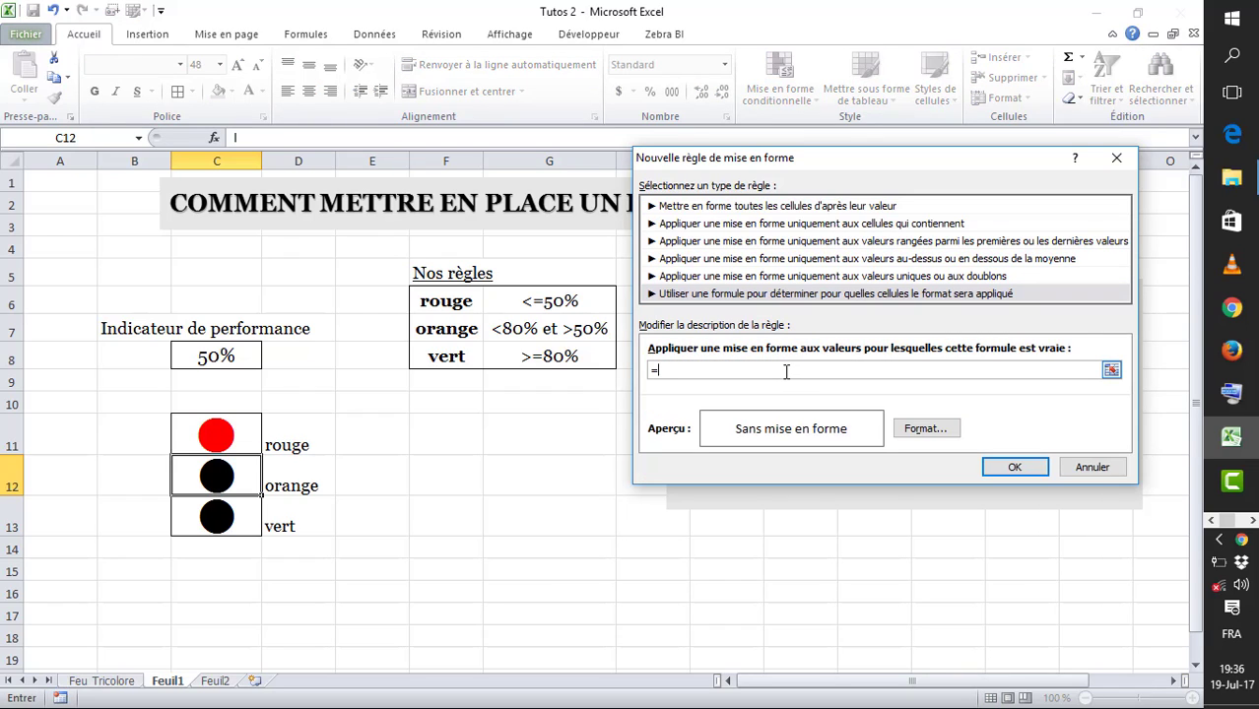
text(=)
click(211, 356)
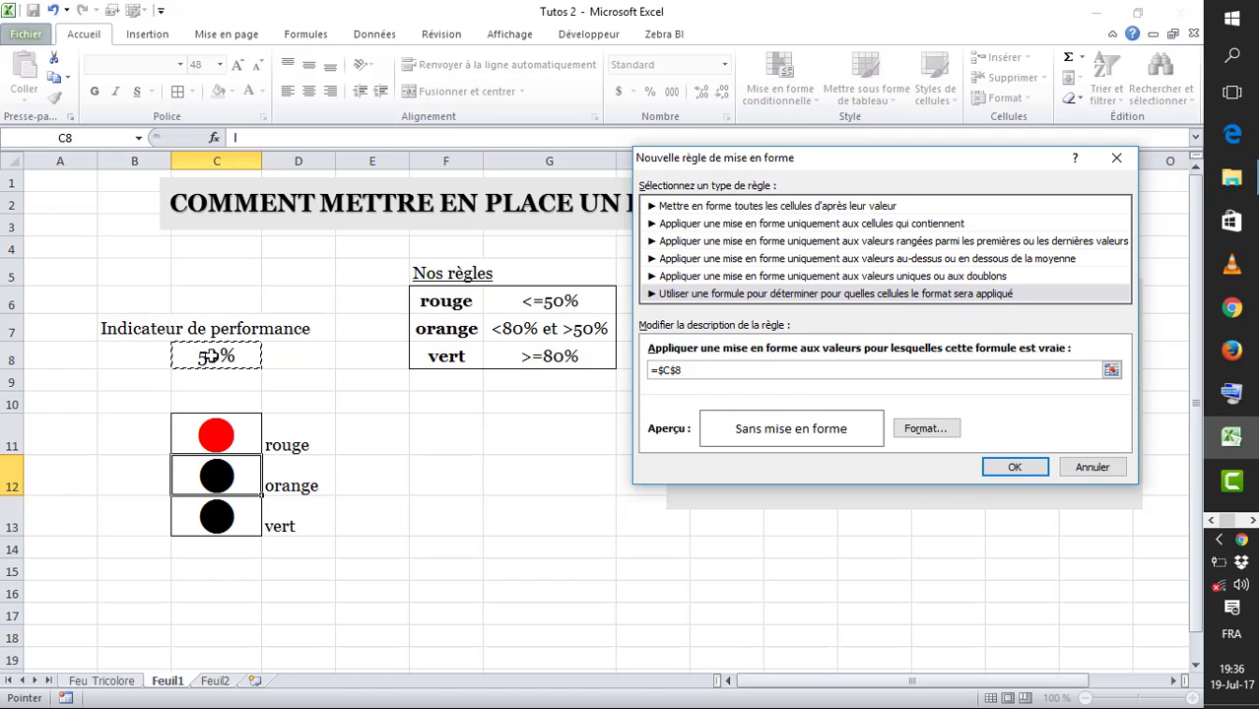
- Insert the function opening et( before the $C$8 reference in the C12 rule formula
mouse_move(909, 154)
mouse_down()
mouse_move(936, 161)
mouse_move(920, 155)
mouse_up()
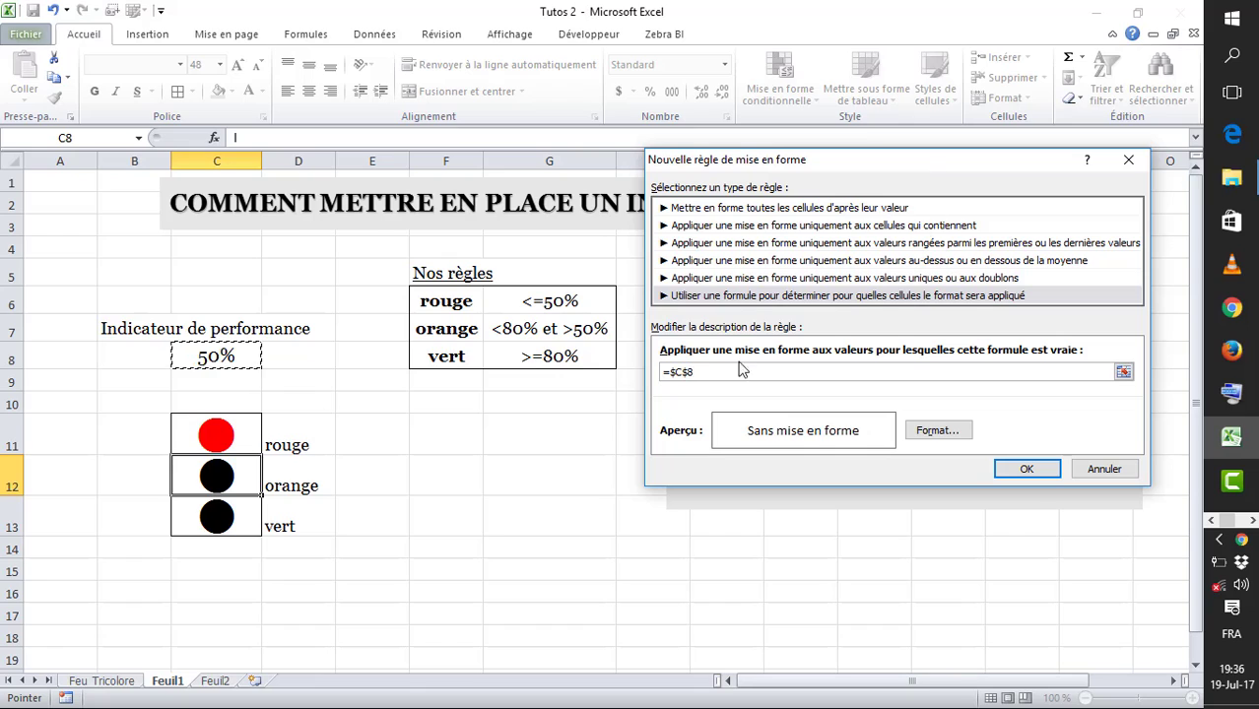
click(666, 372)
text(et()
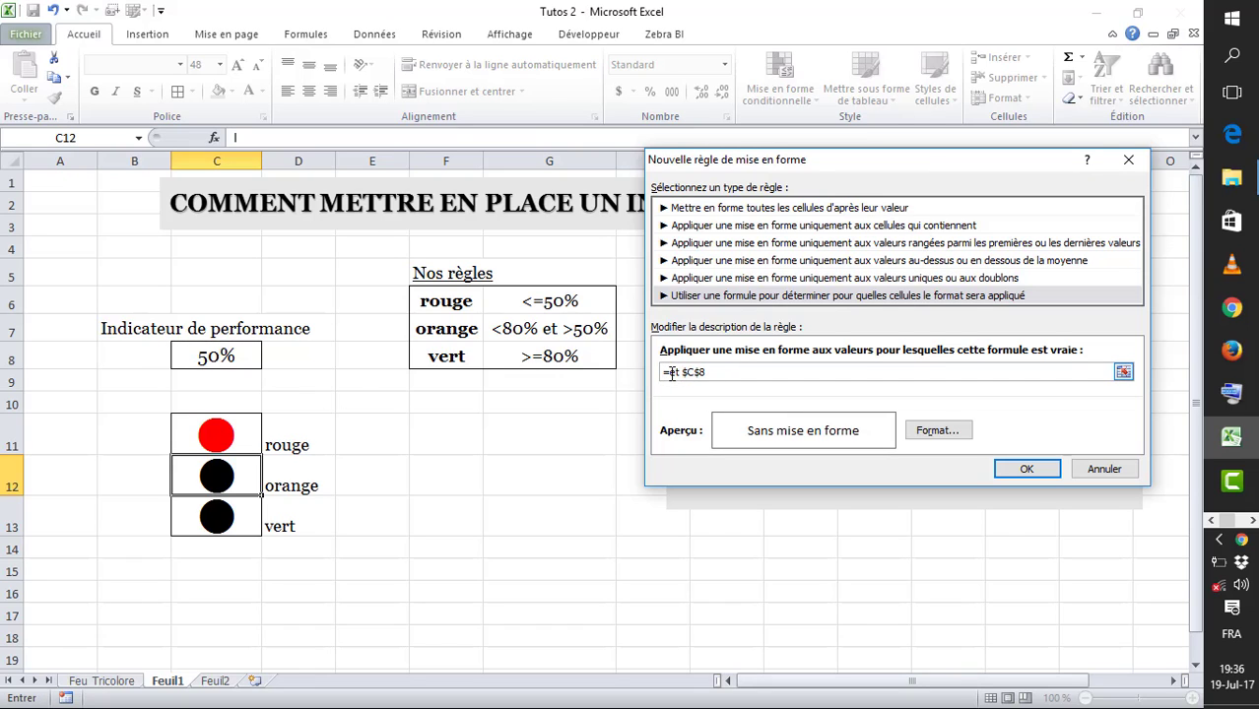
key(BackSpace)
text(()
- Complete the first condition of the C12 rule formula so that it reads =et($C$8>50%, including the argument separator
click(1232, 394)
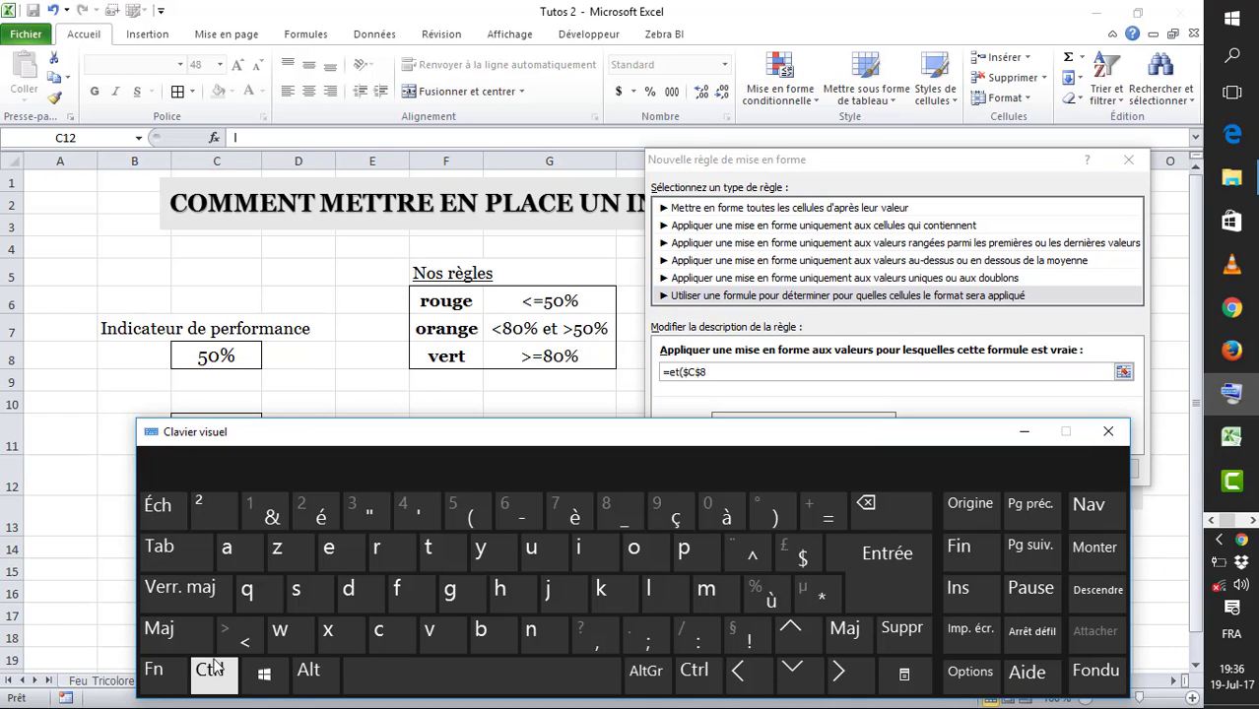
click(184, 647)
click(240, 638)
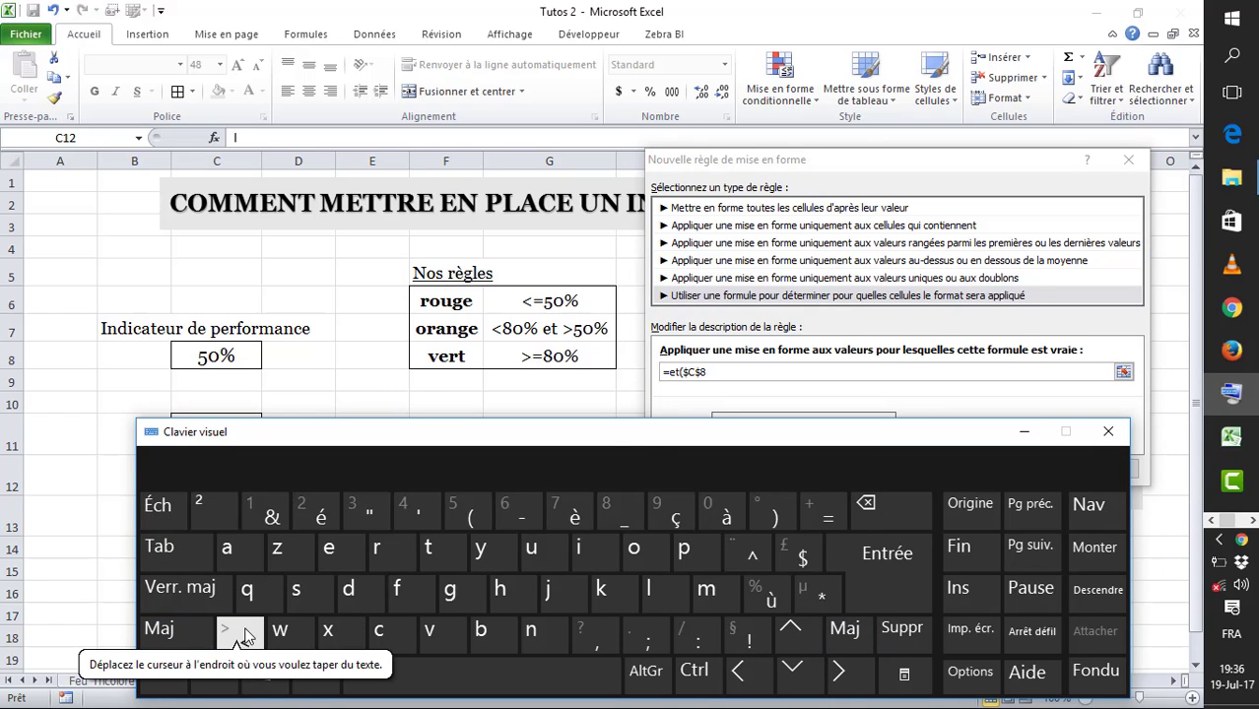
click(716, 372)
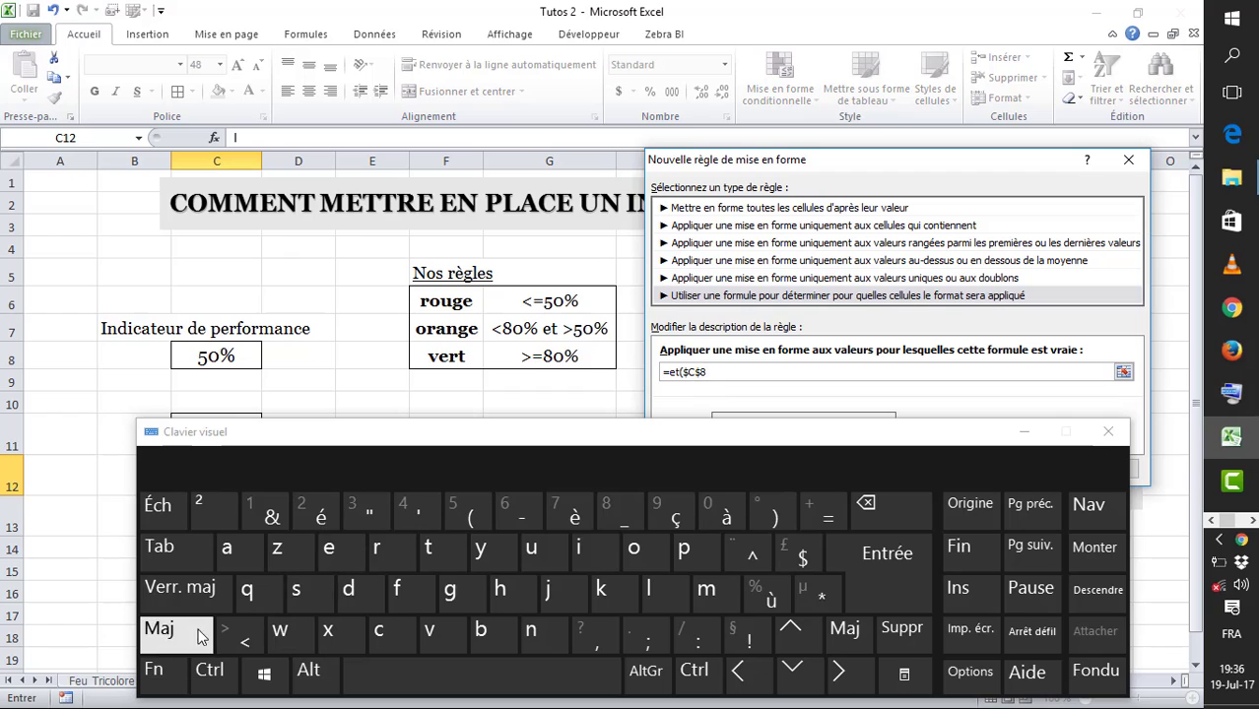
click(161, 633)
click(240, 638)
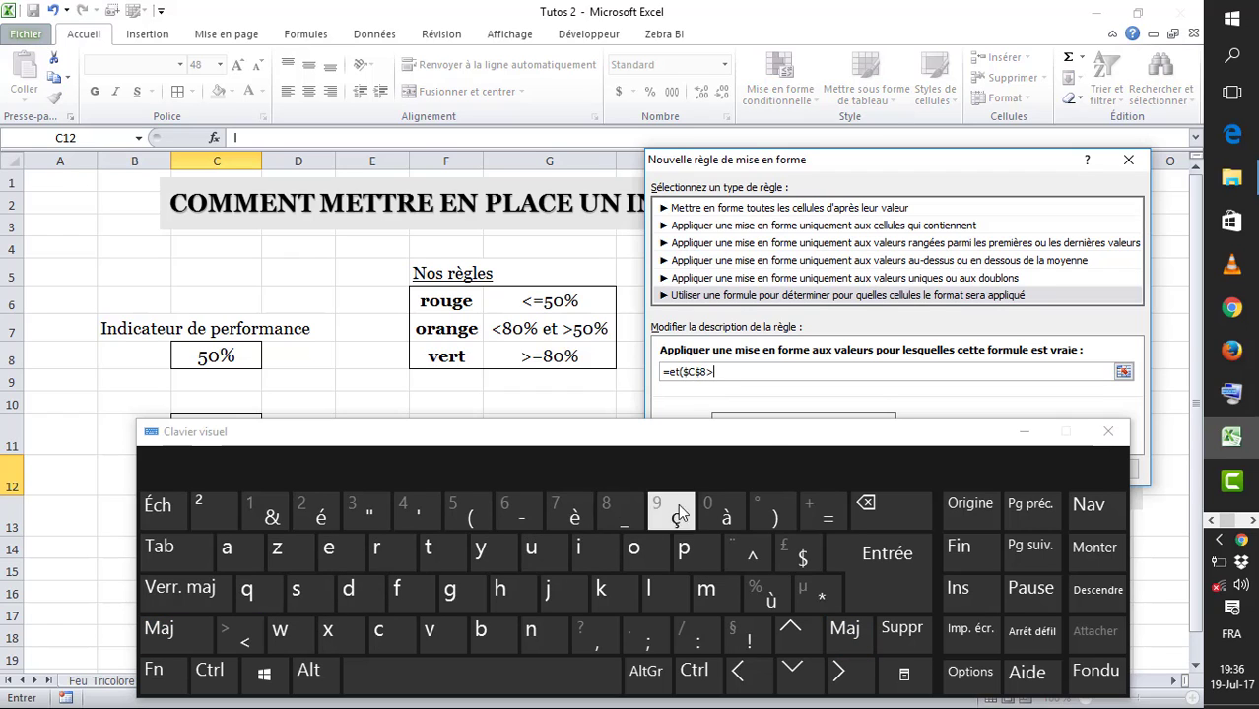
click(1025, 432)
text(50)
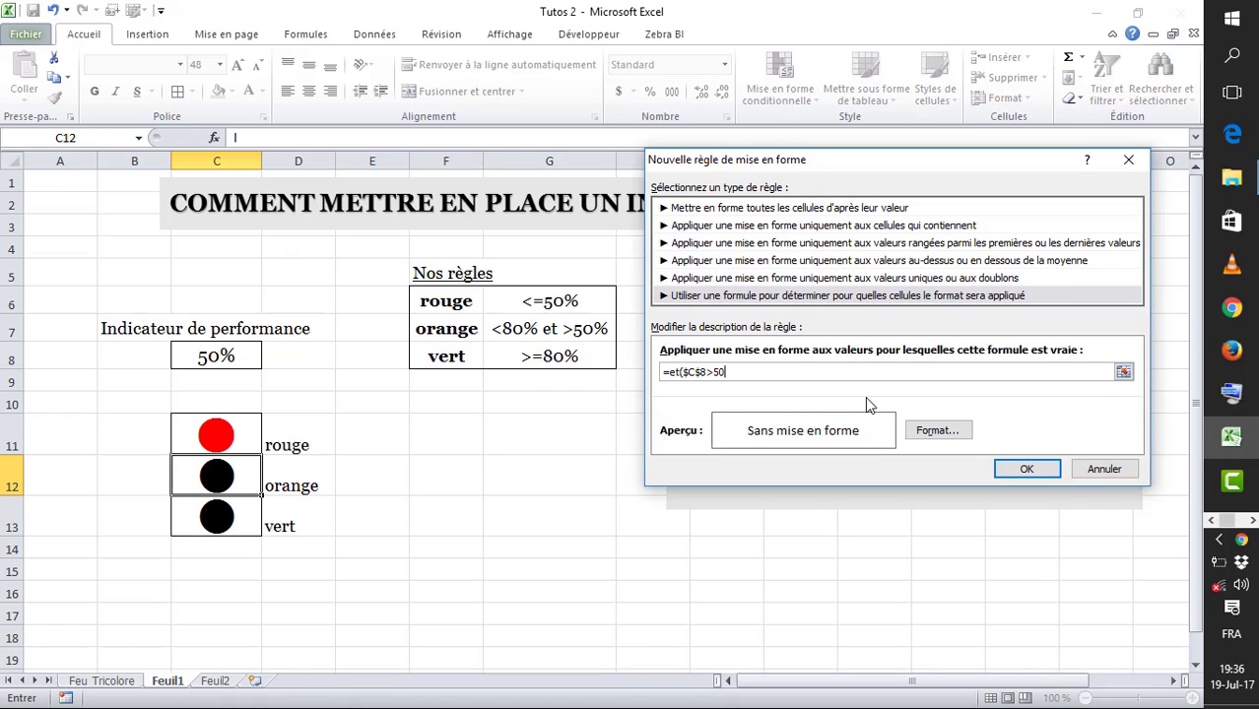
text(%,)
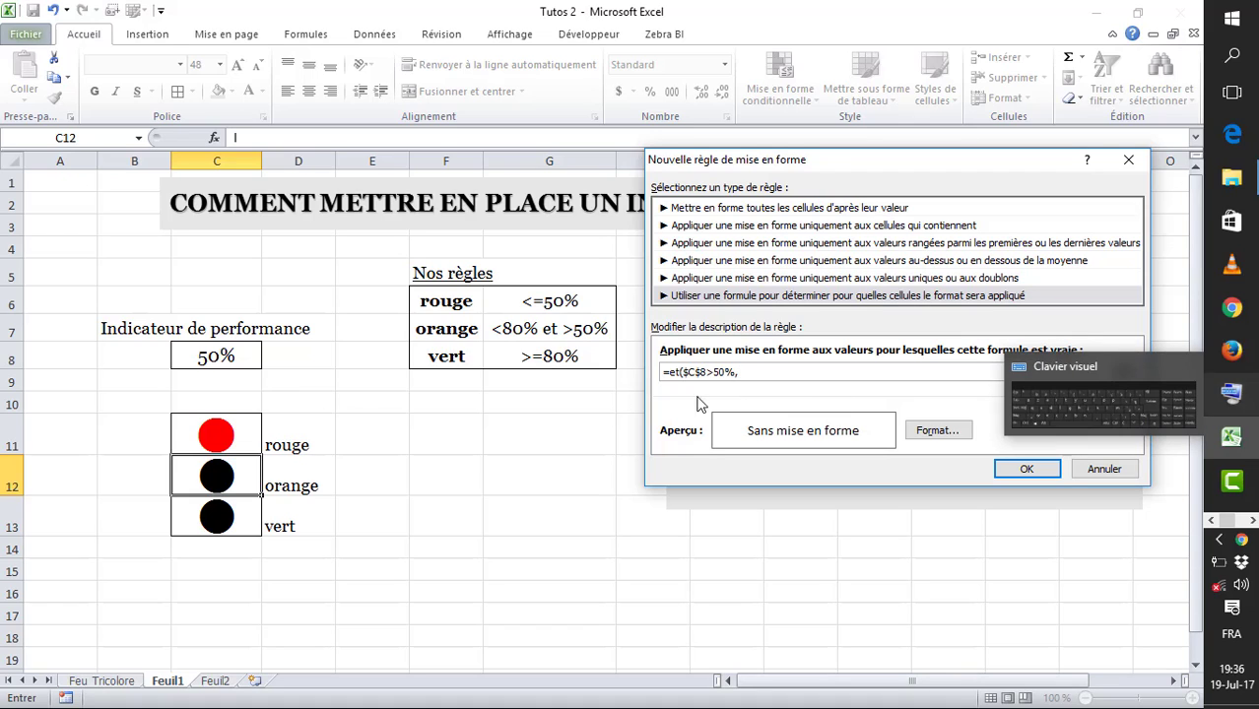
- Add the second condition to the C12 rule formula so that it reads =et($C$8>50%,$C$8<80%)
click(228, 357)
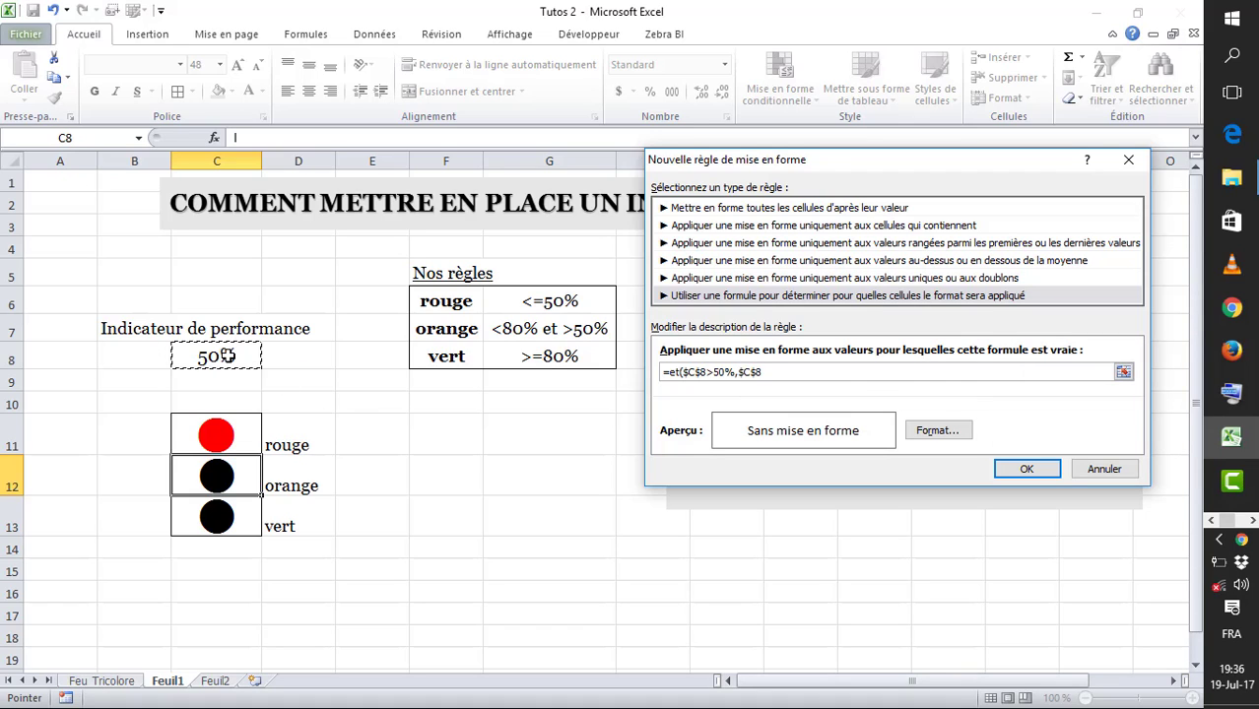
click(1231, 393)
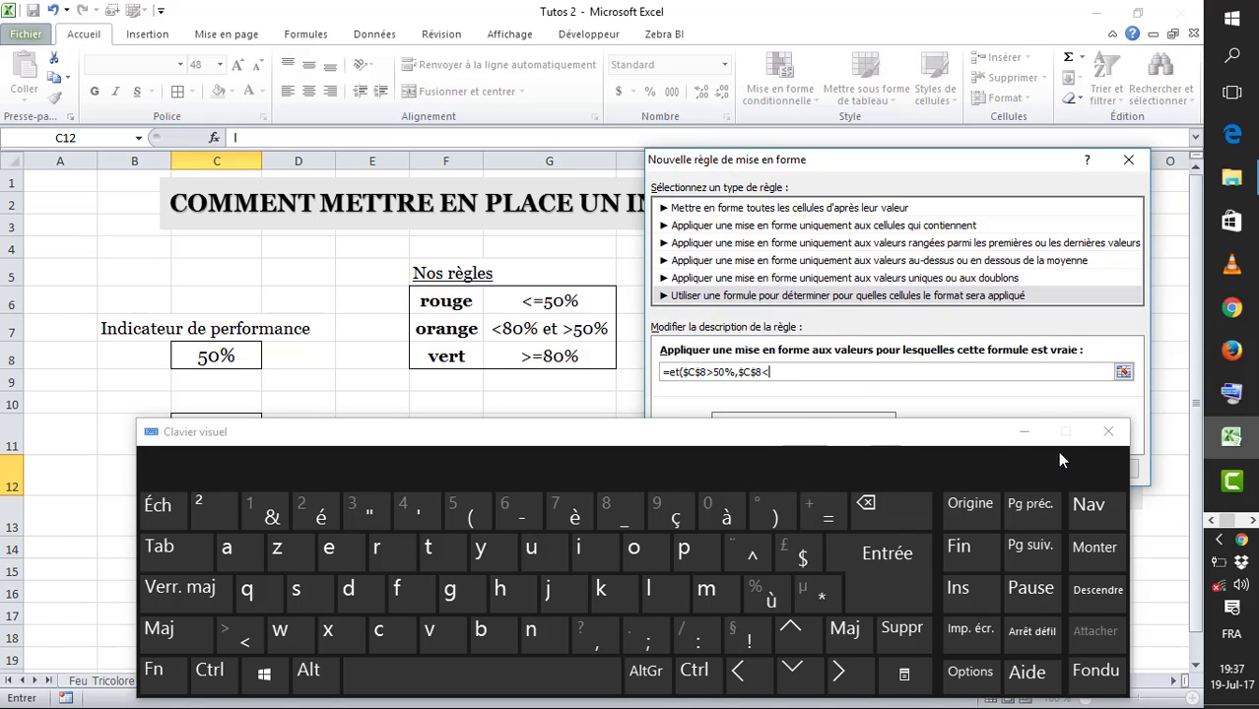
click(1024, 431)
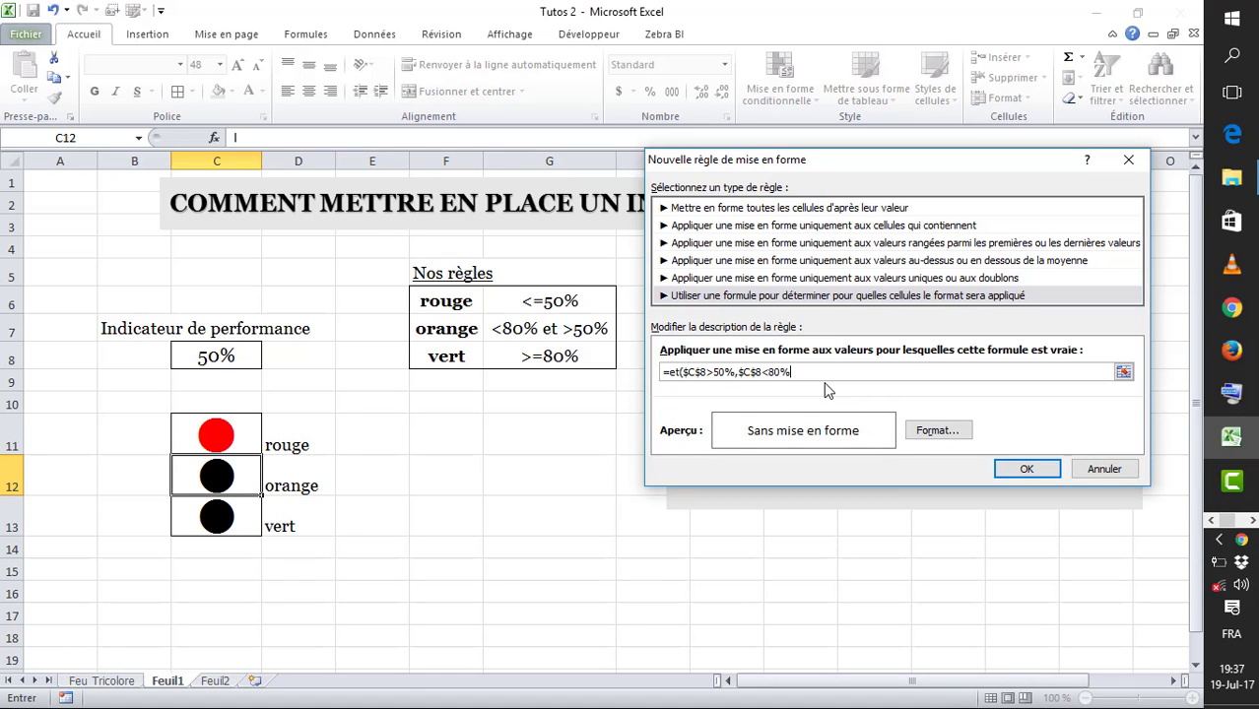
- Give the C12 rule a bold font in standard orange and apply the rule
click(929, 434)
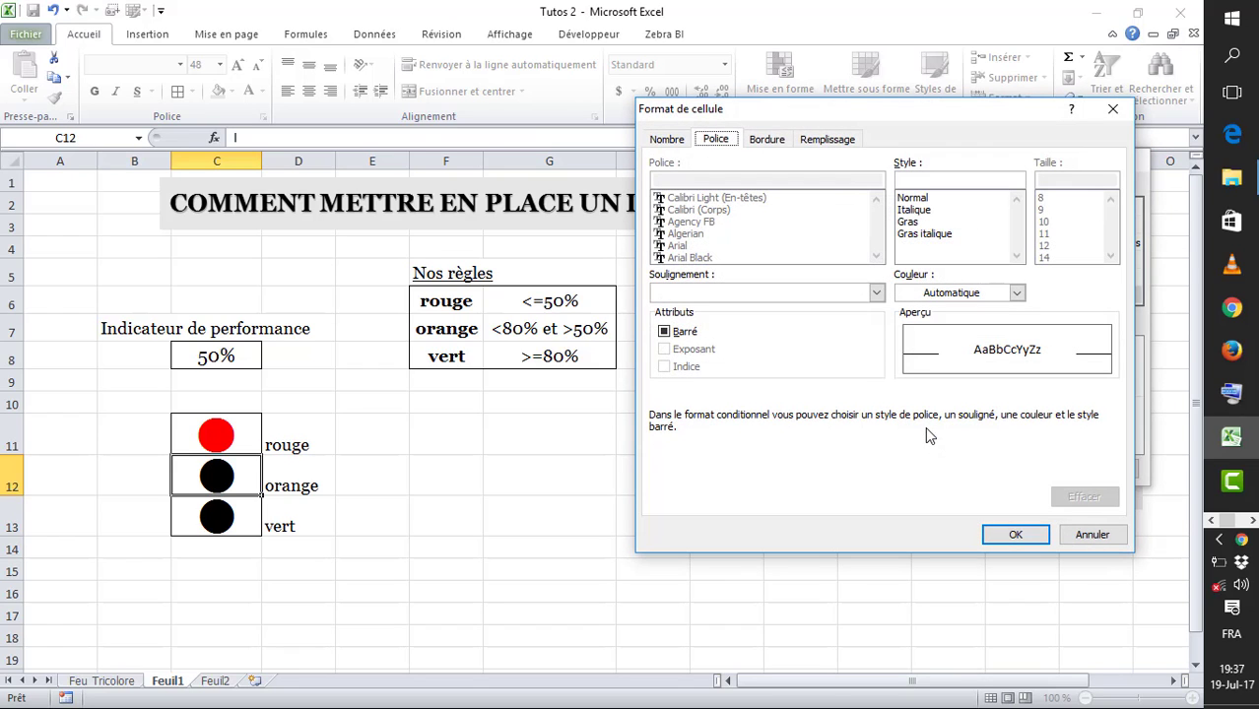
click(911, 221)
click(982, 294)
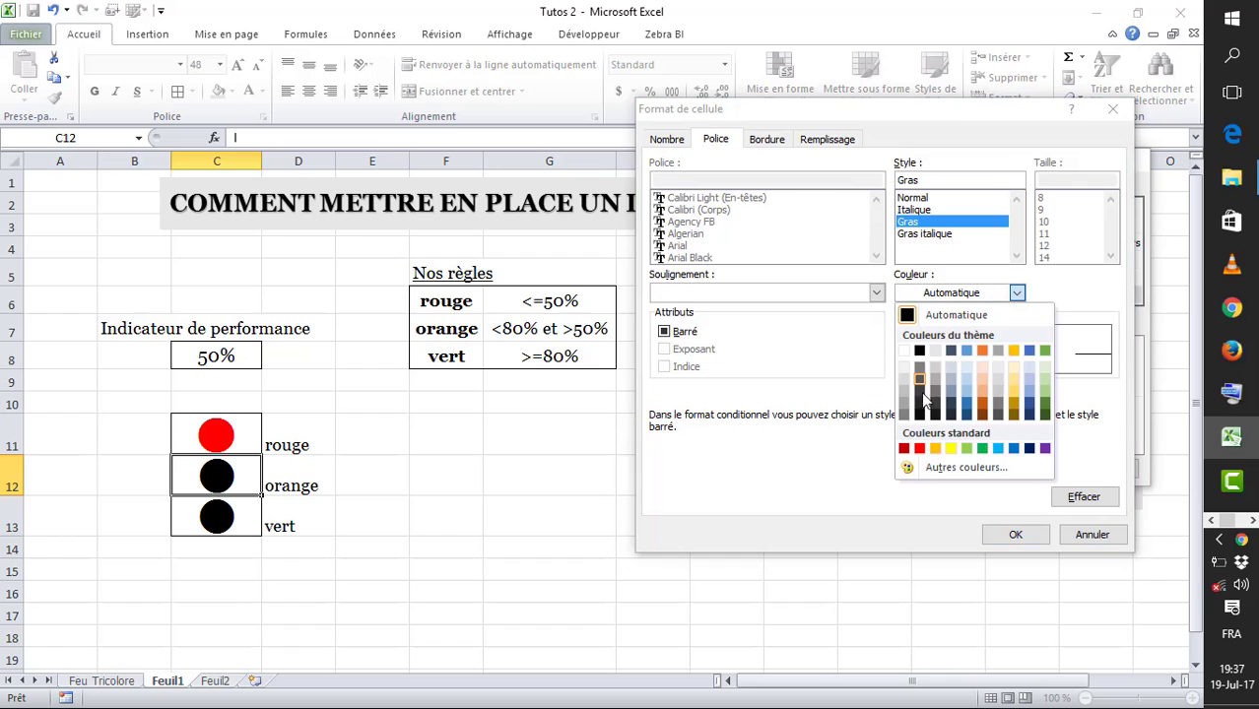
click(935, 449)
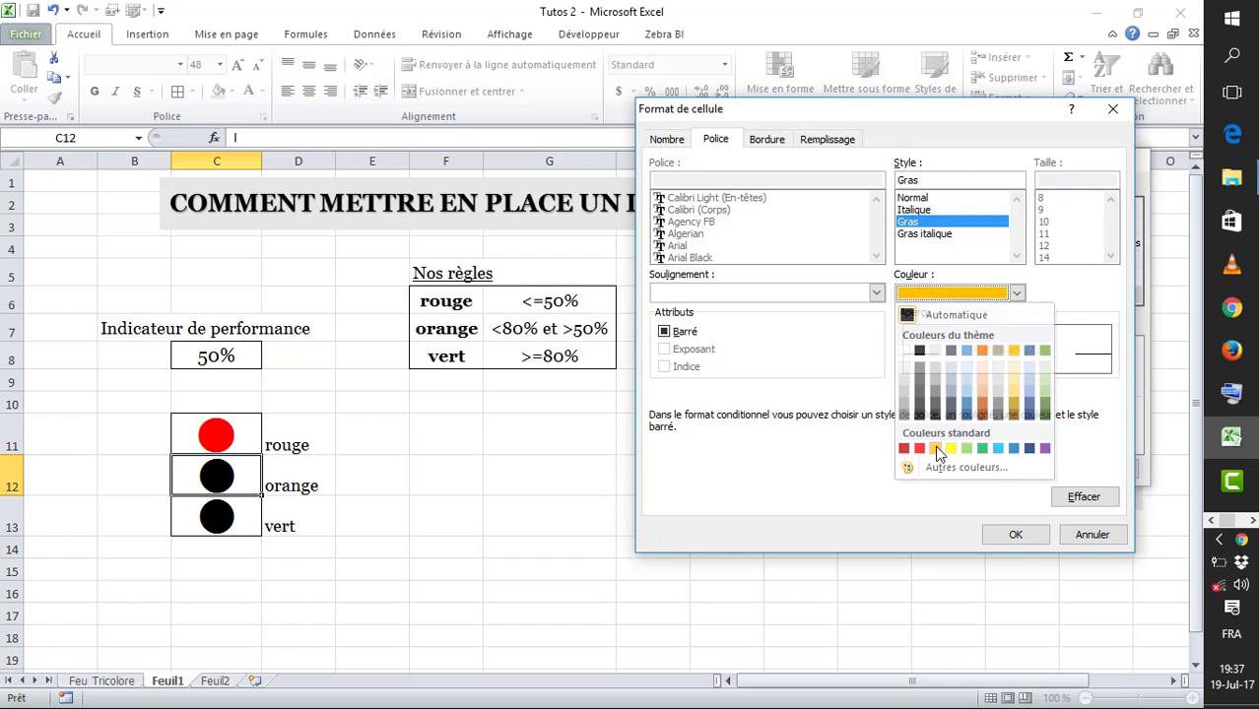
click(1015, 534)
click(1009, 470)
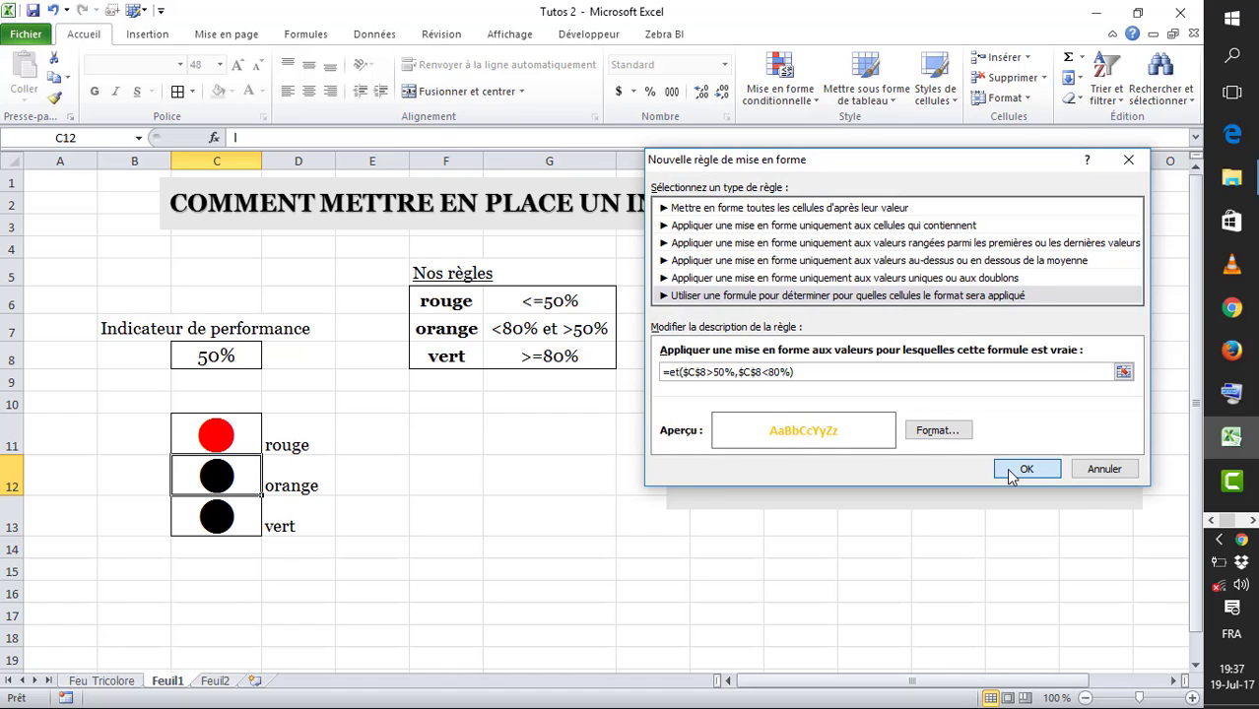
- Test the orange light by setting the performance indicator in C8 to 55% and then to 79%
click(190, 359)
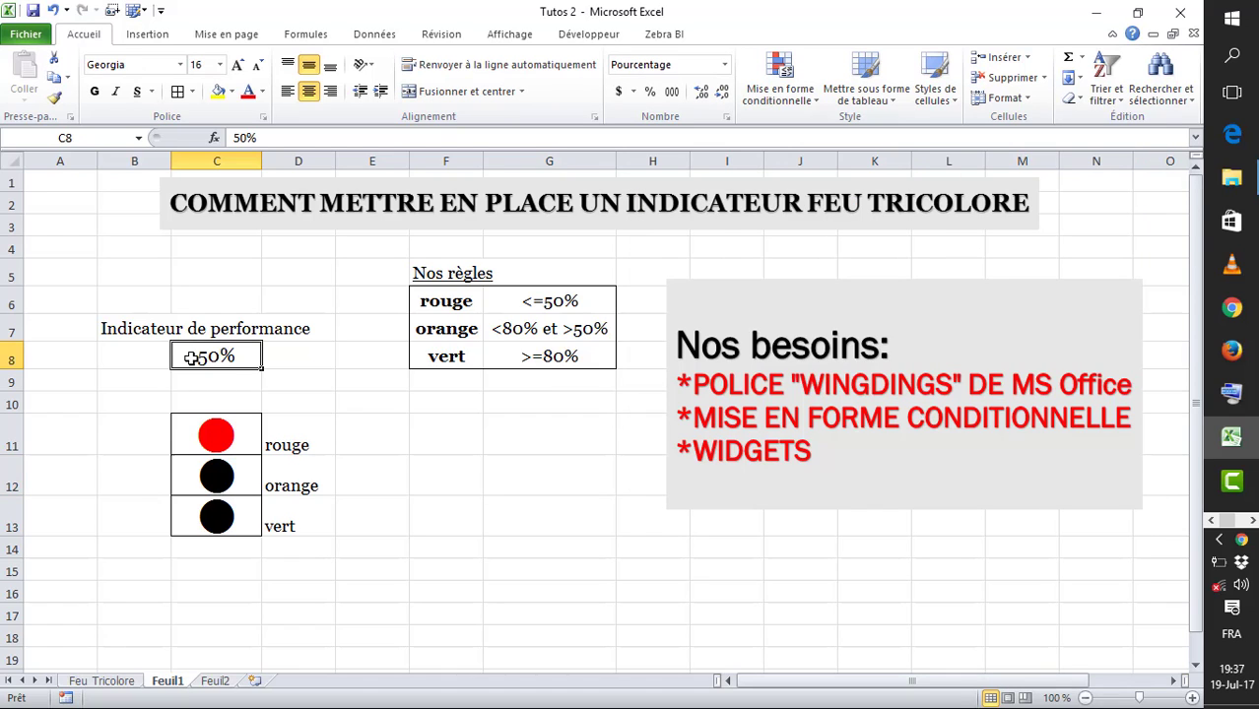
text(55)
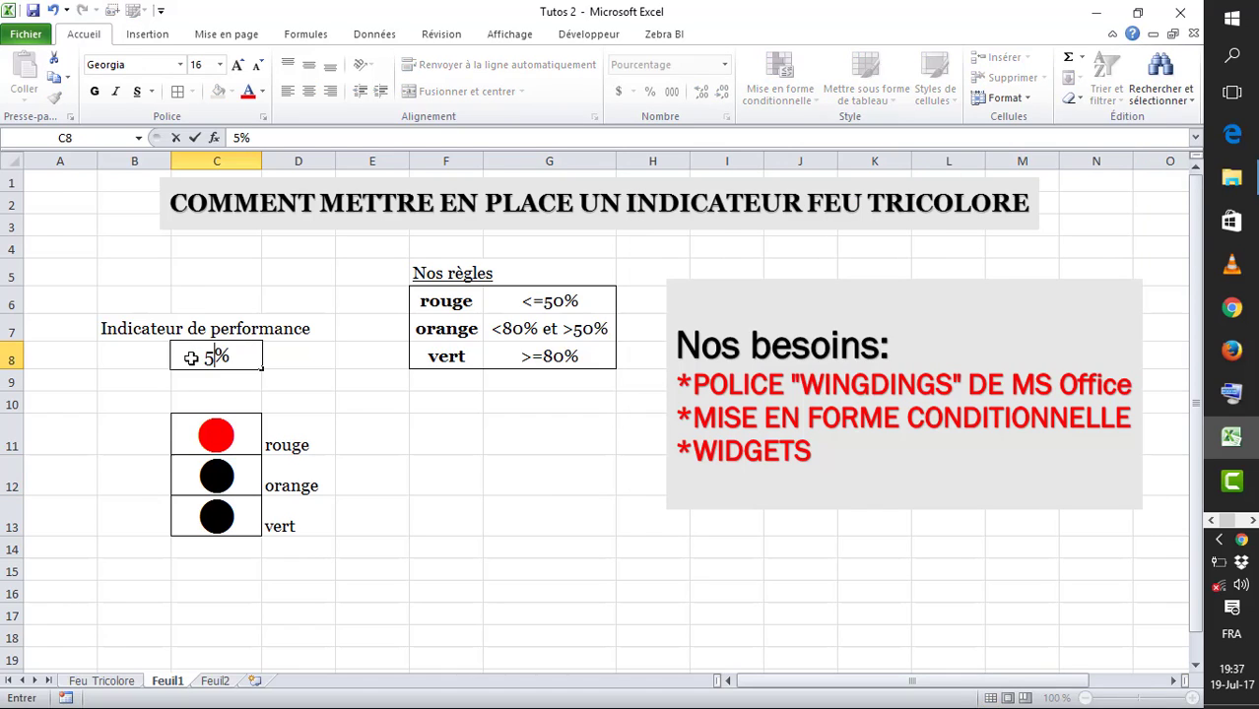
key(Return)
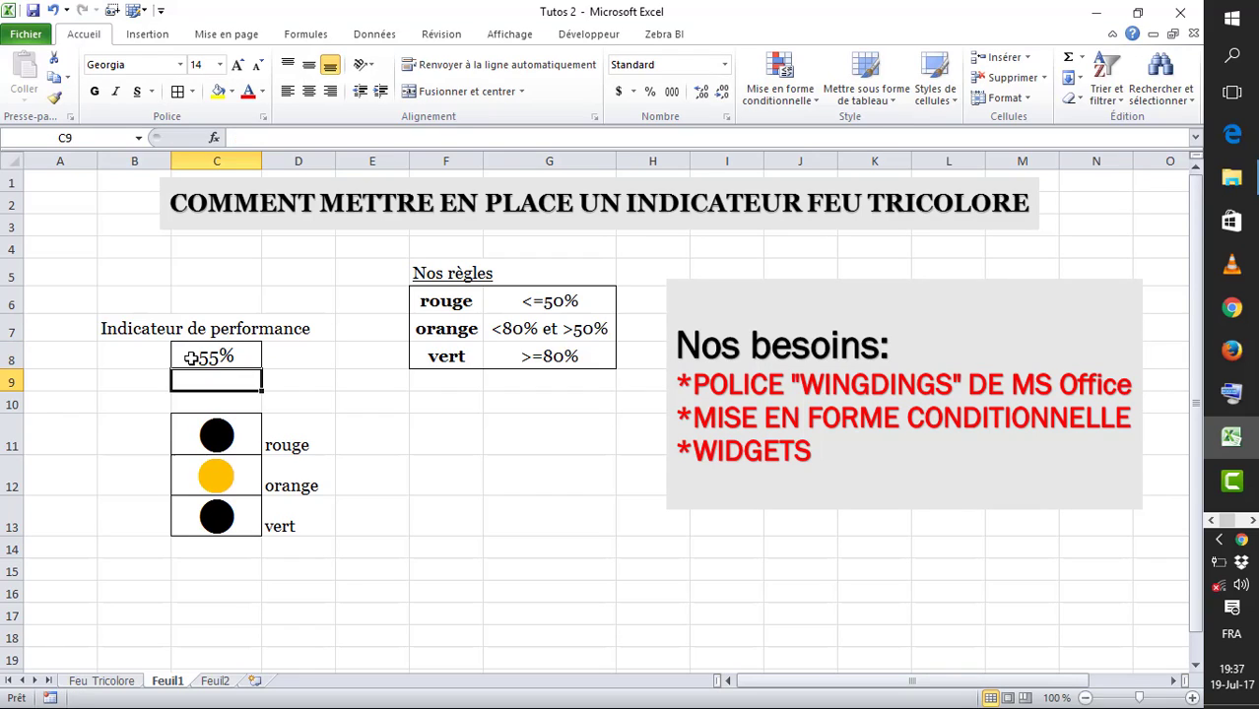
click(190, 359)
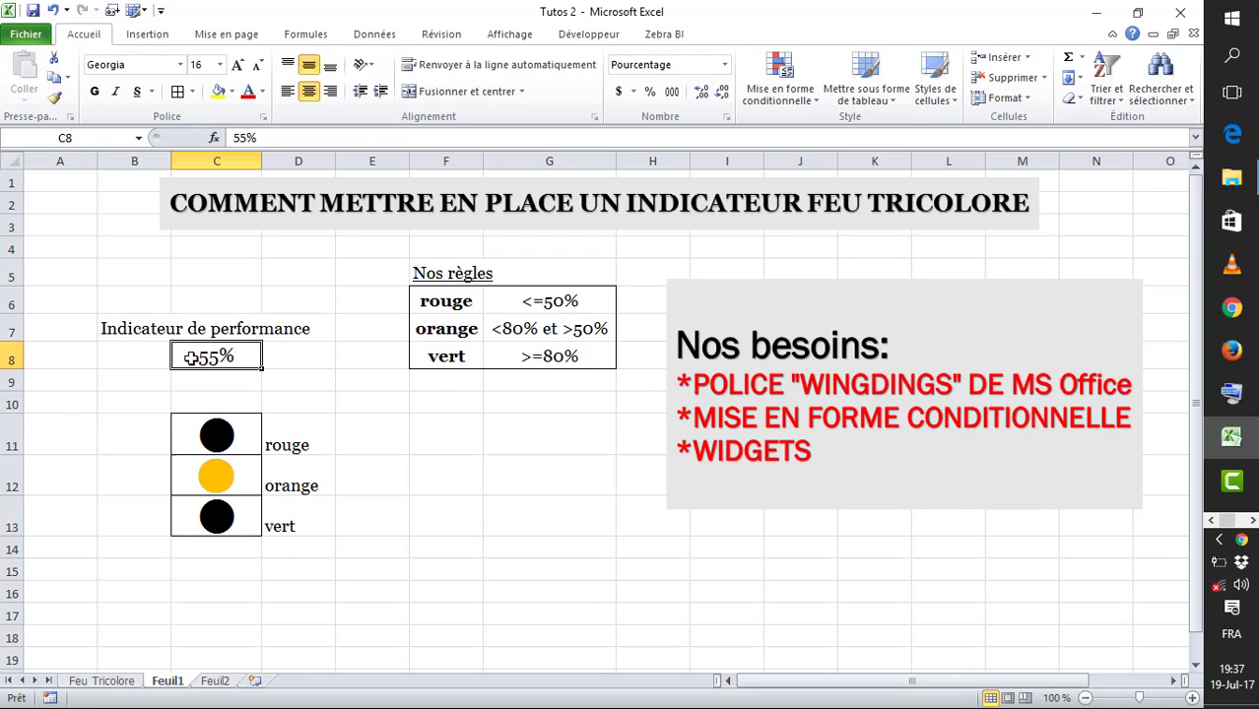
text(79)
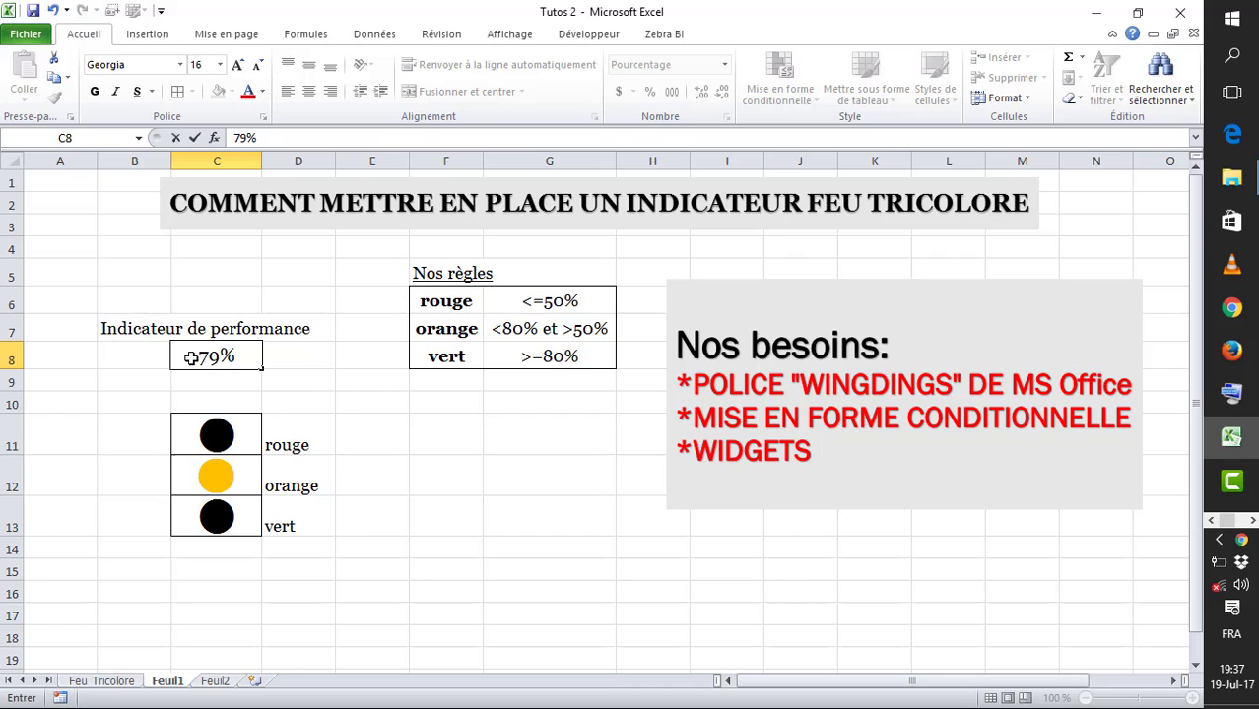
key(Return)
- Set the performance indicator in C8 to 80%
click(190, 358)
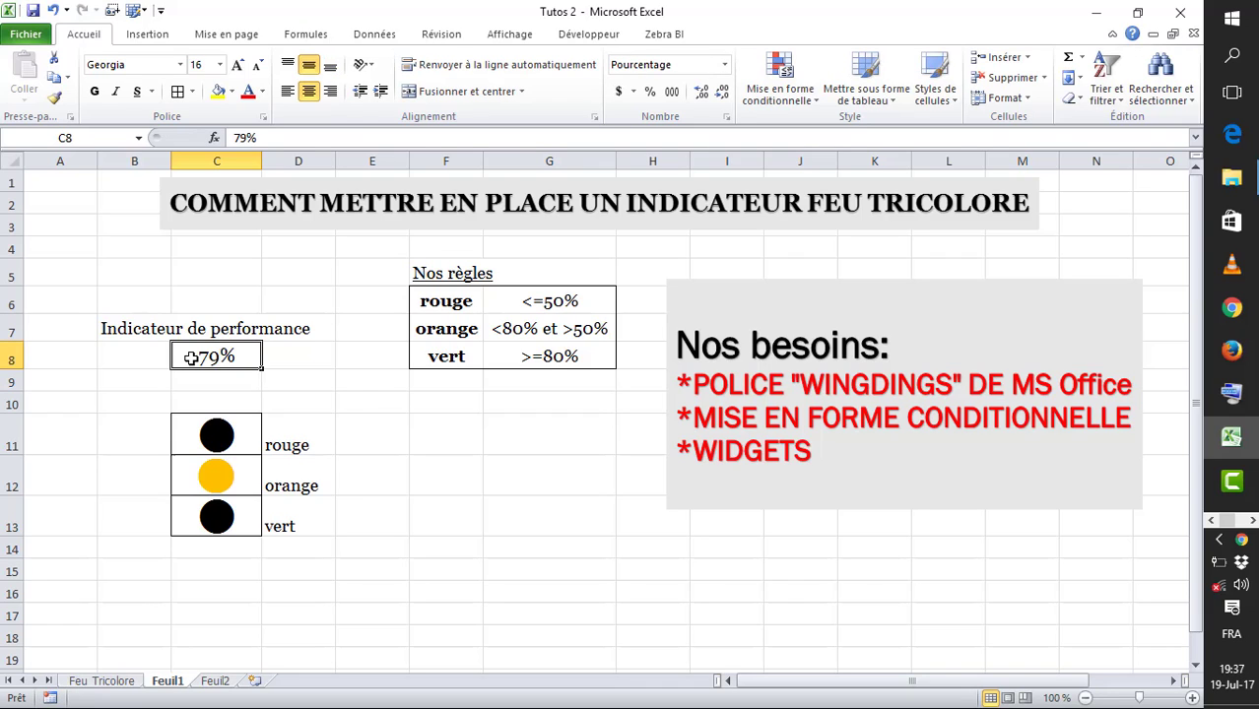
text(80)
key(Return)
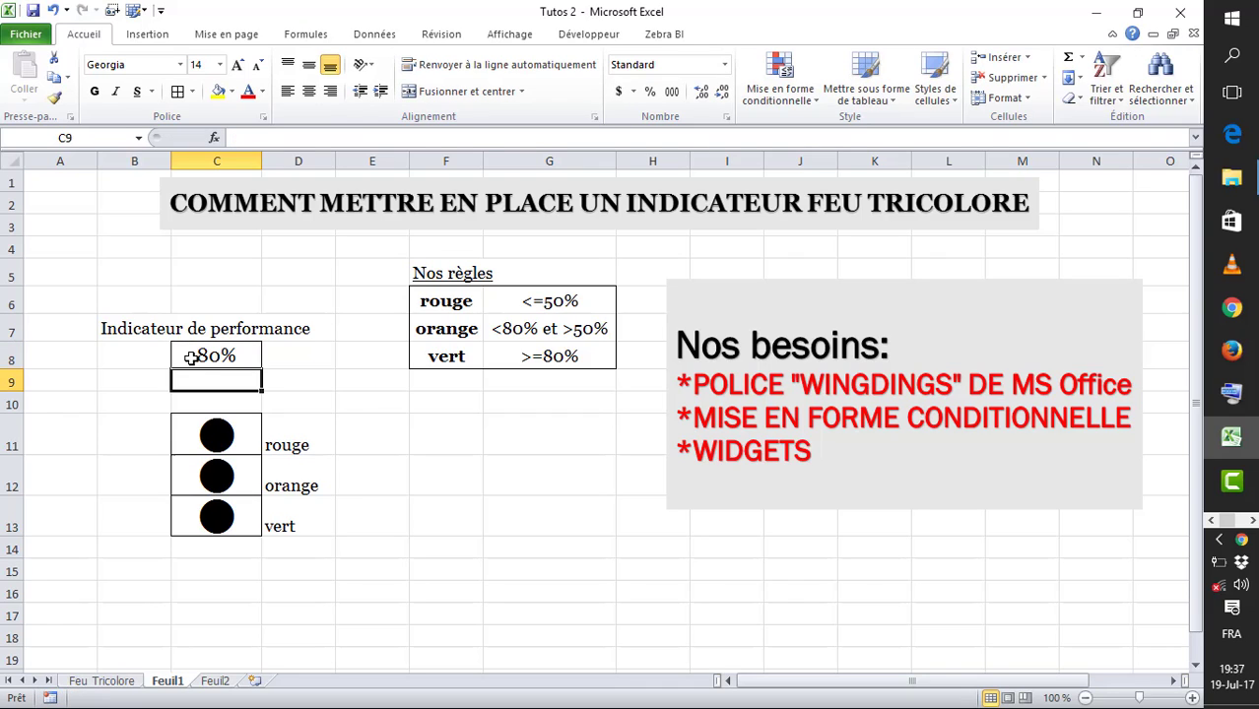
click(190, 358)
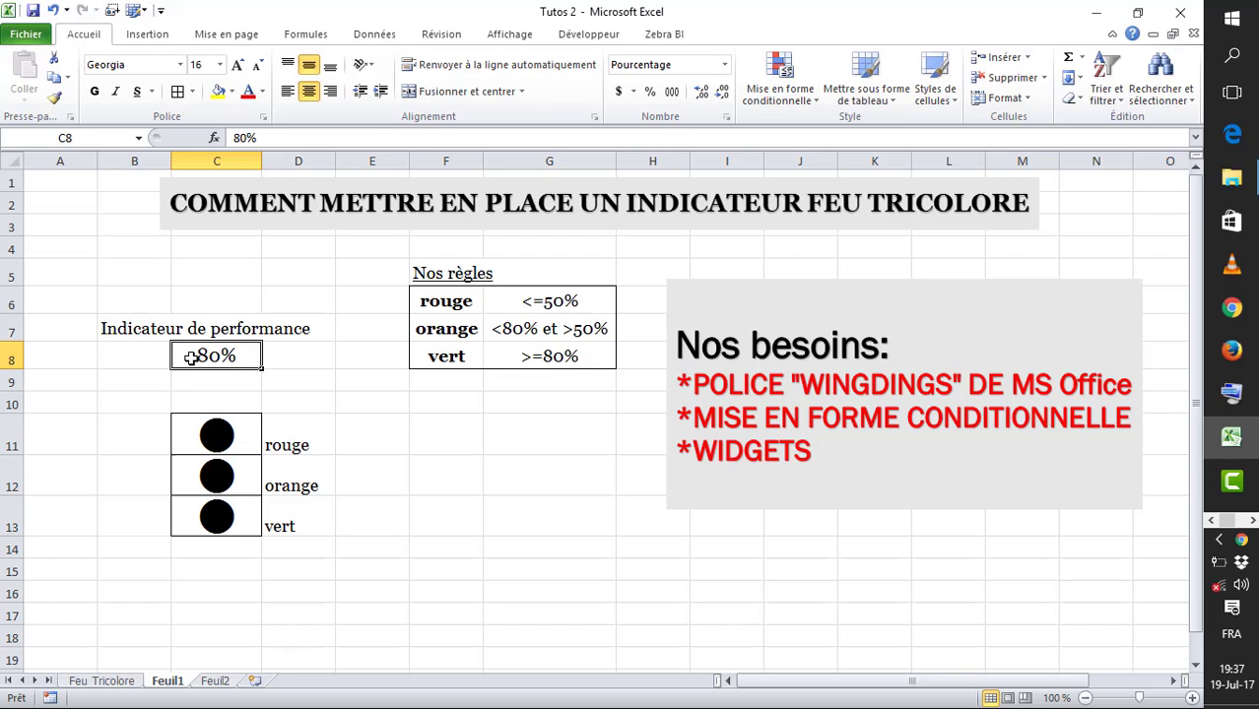
- Start a new formula-based conditional formatting rule for the green light in C13, beginning its formula with =$C$8
click(234, 513)
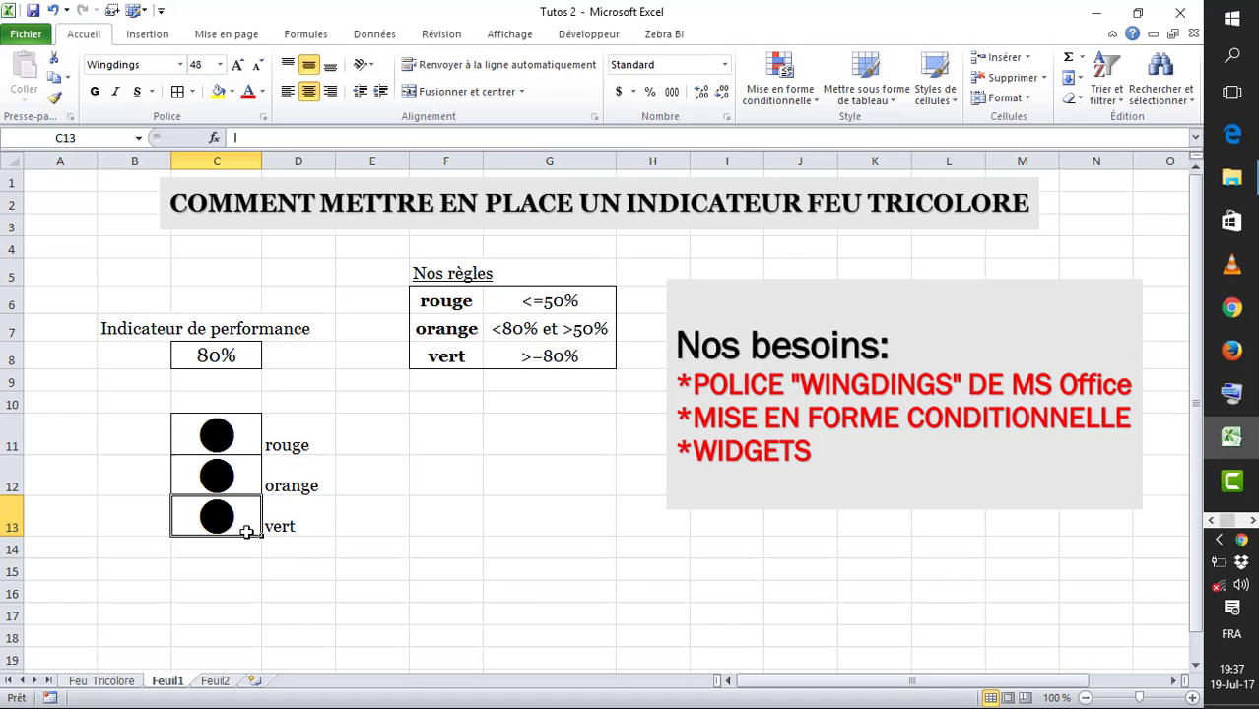
click(781, 92)
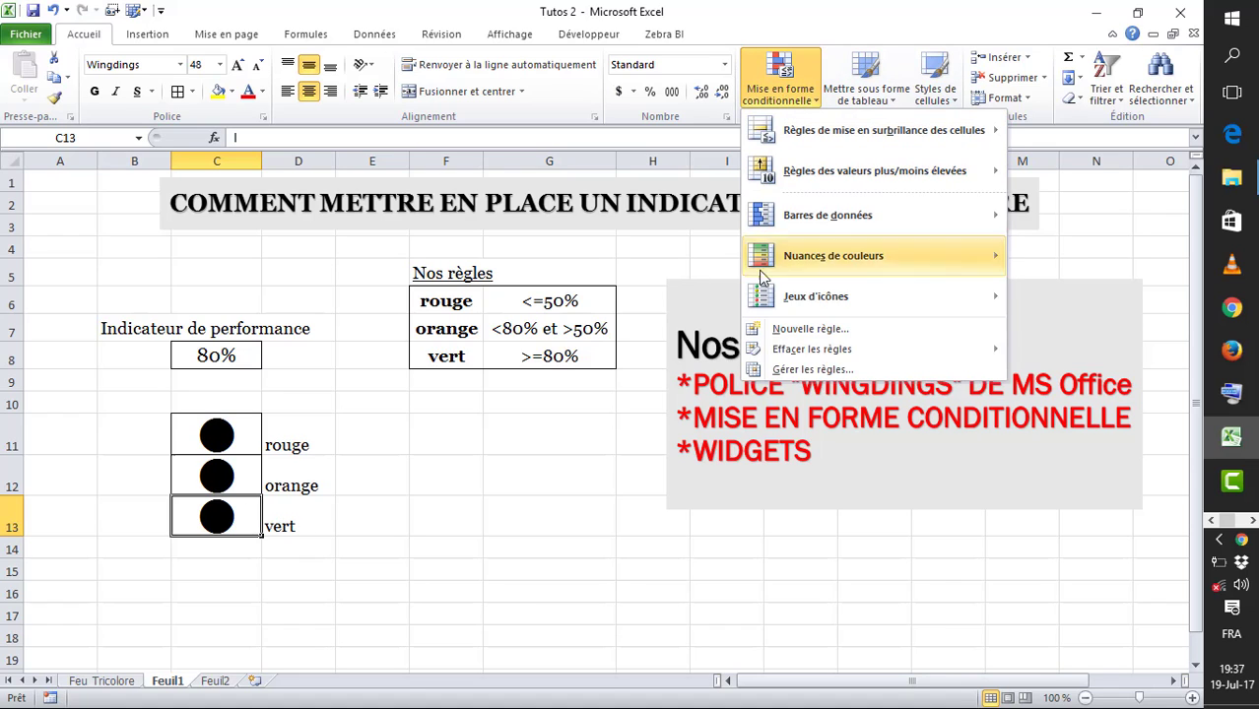
click(803, 333)
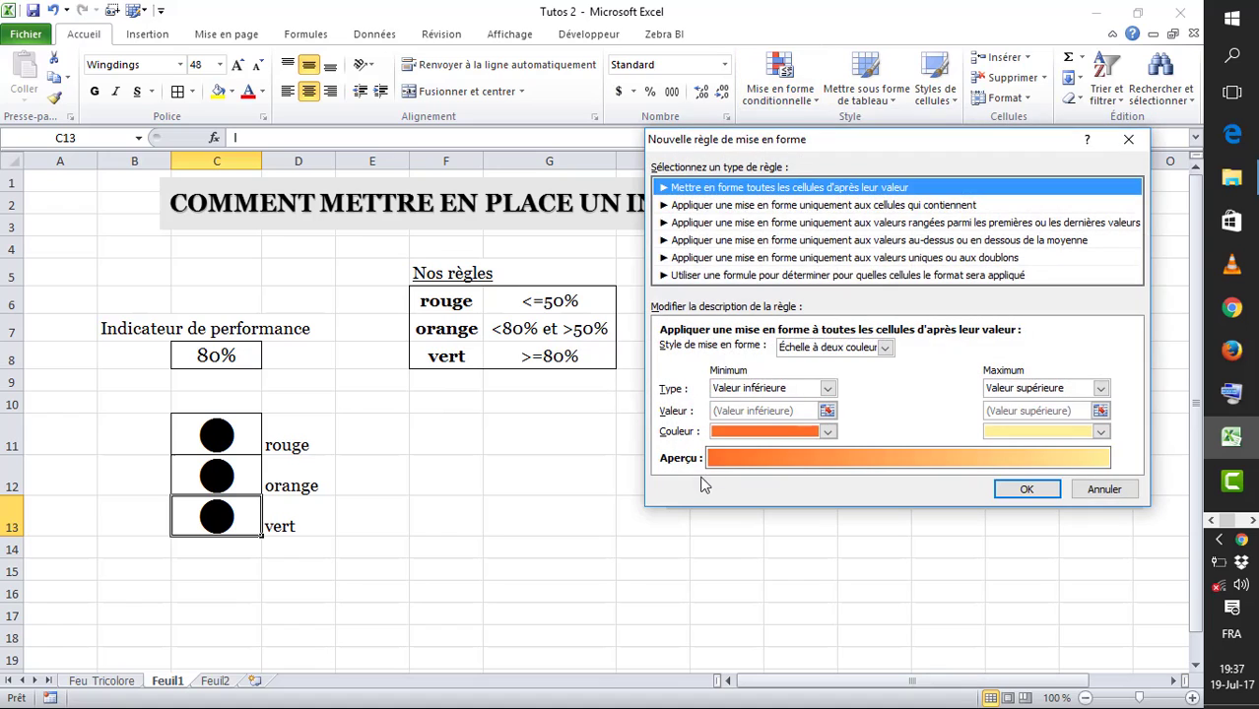
click(759, 279)
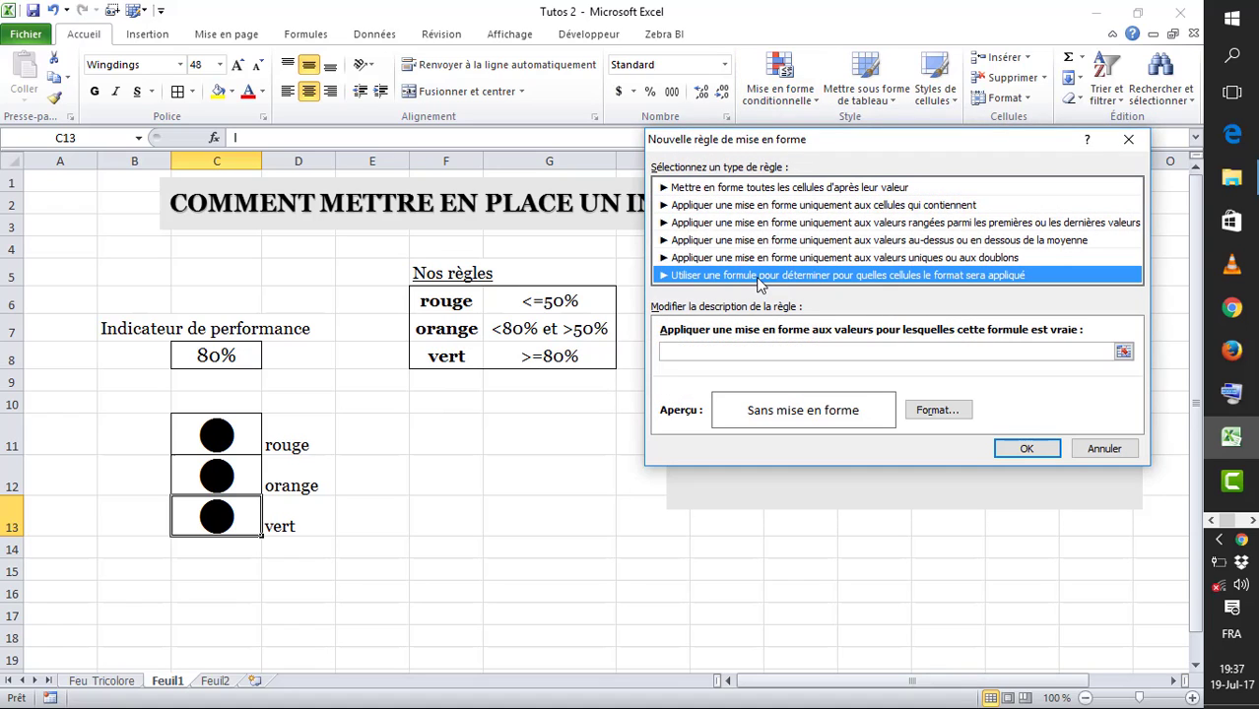
click(680, 353)
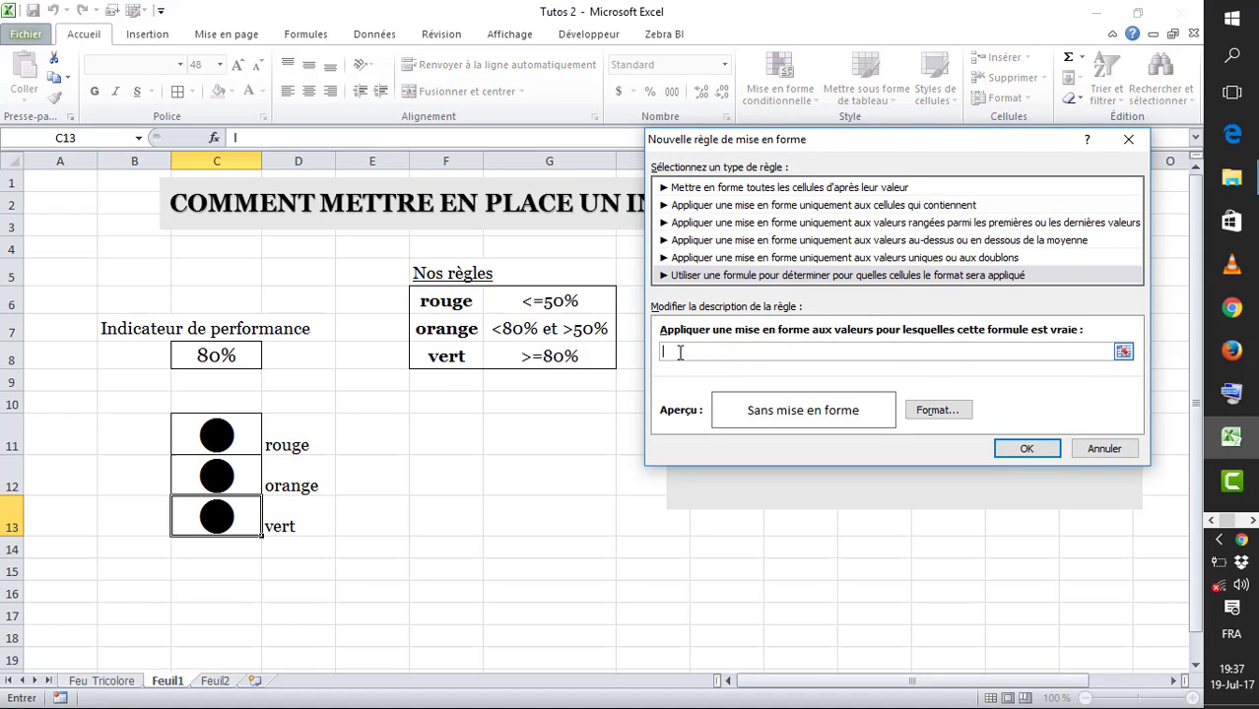
text(=)
click(215, 355)
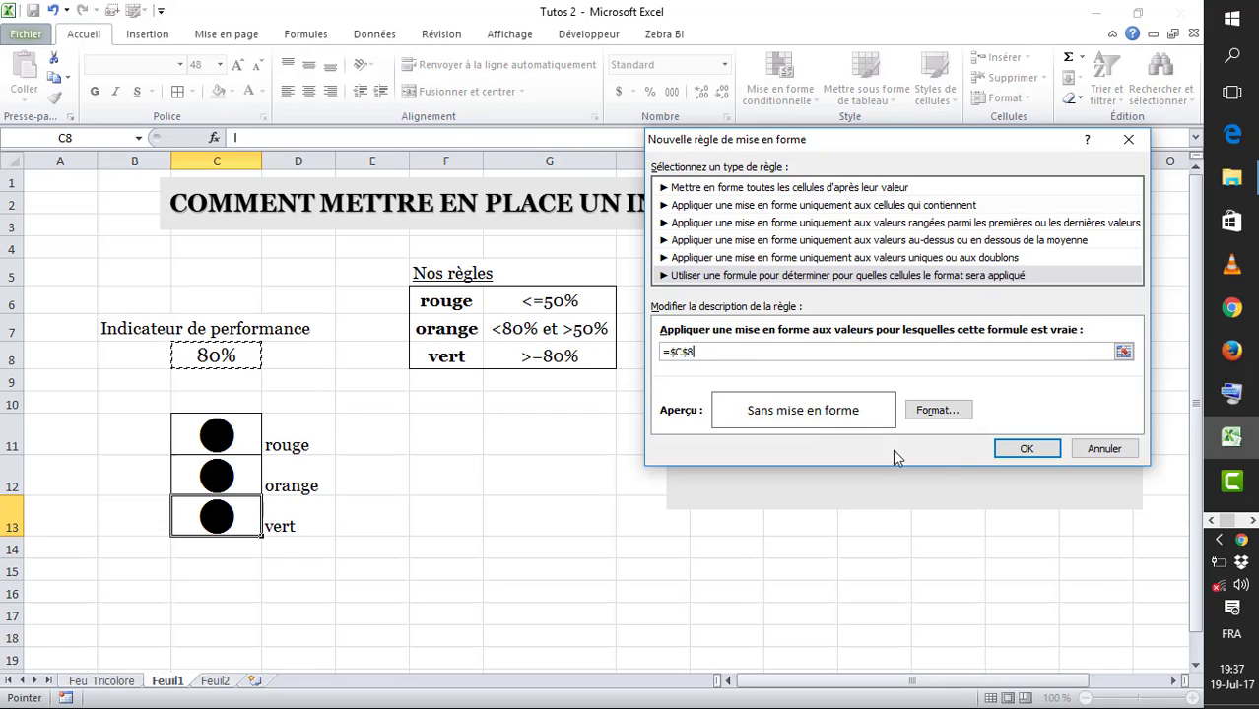
- Complete the C13 rule formula so that it reads =$C$8>=80%
click(1231, 393)
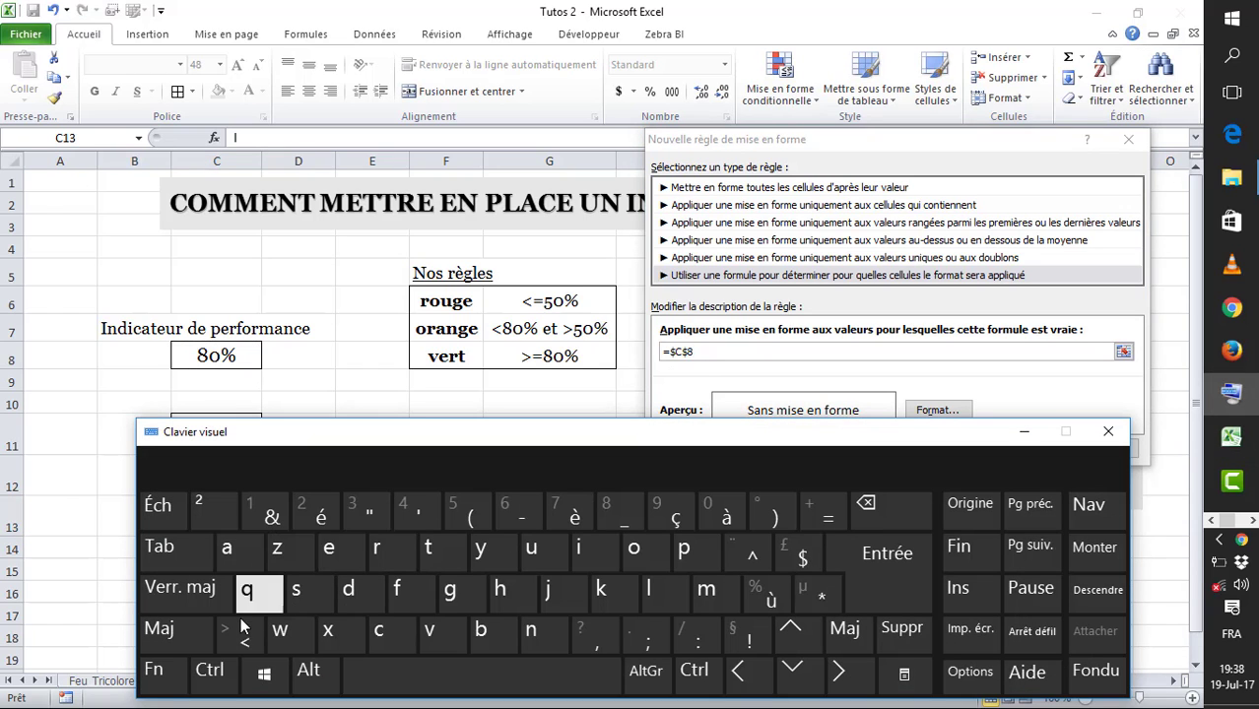
click(175, 630)
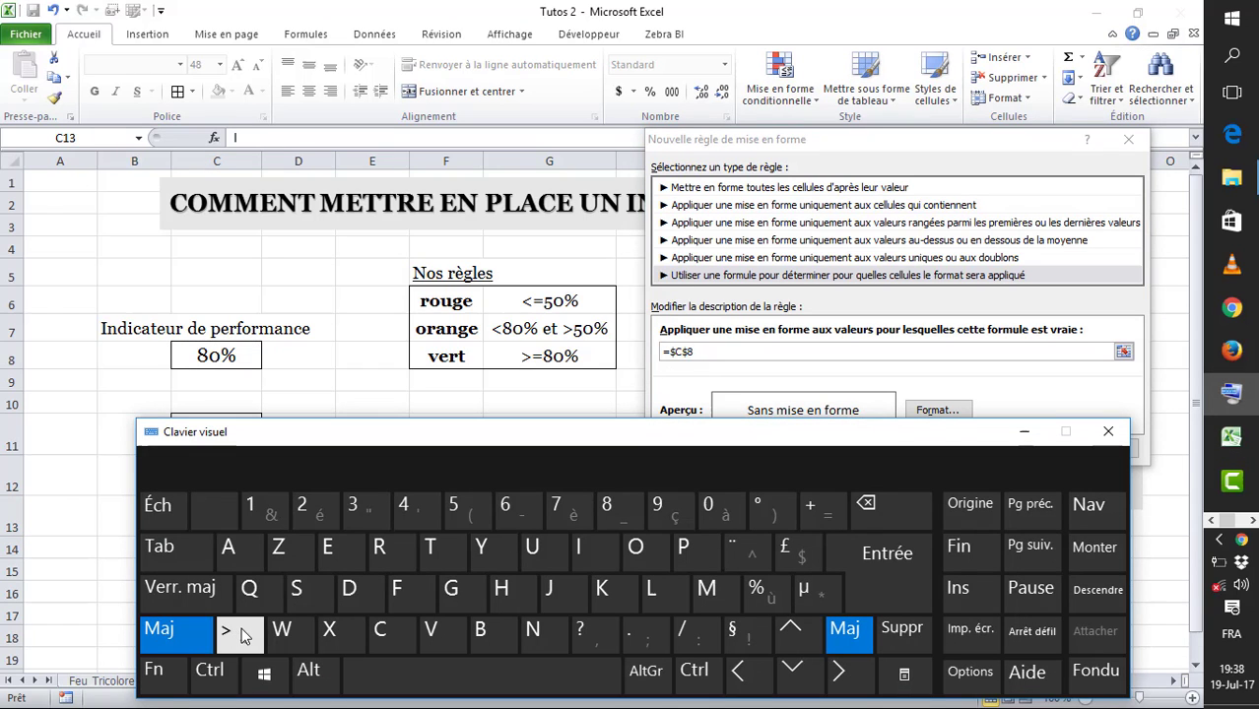
click(700, 352)
click(225, 636)
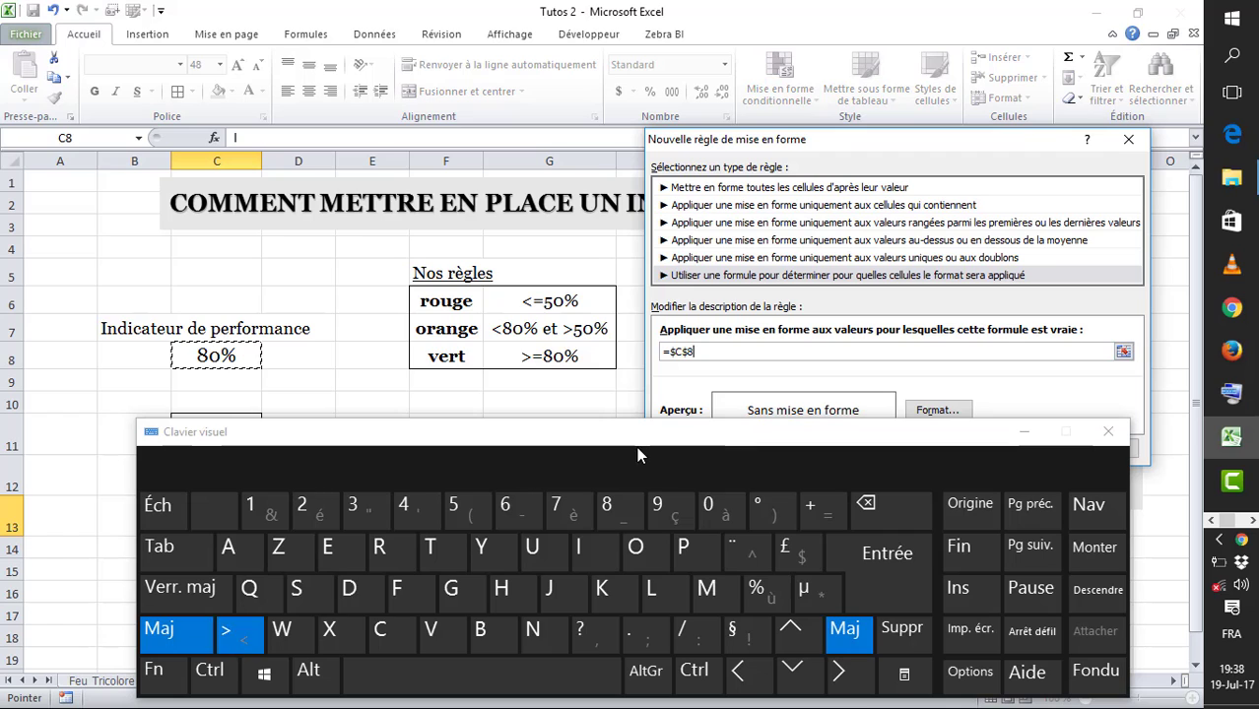
click(829, 515)
click(1025, 435)
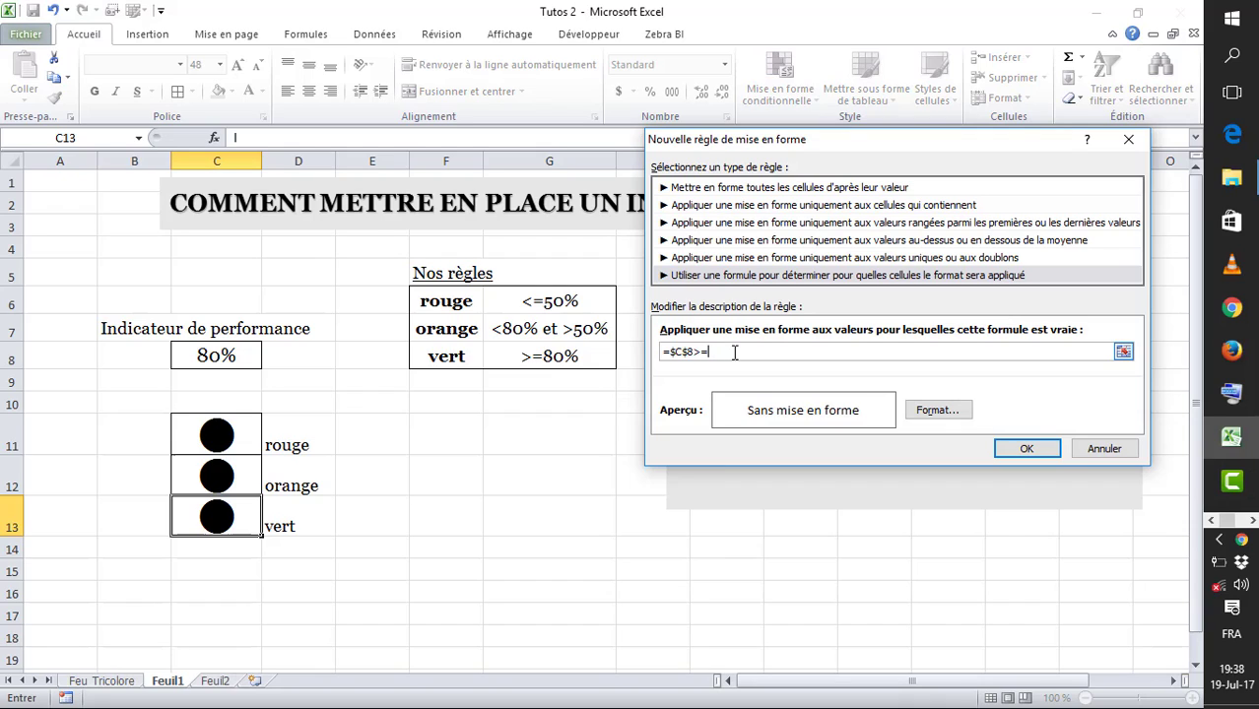
text(80)
- Give the C13 rule a bold font in standard green and apply the rule
click(937, 410)
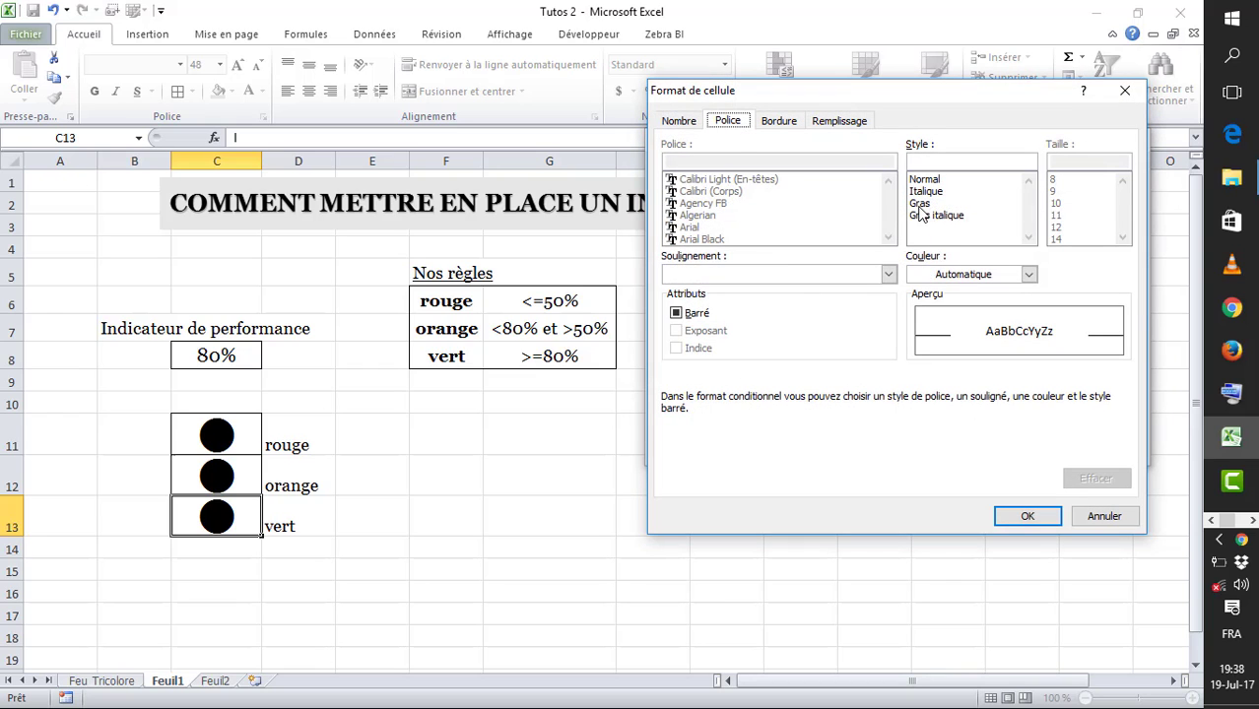
click(918, 204)
click(1029, 273)
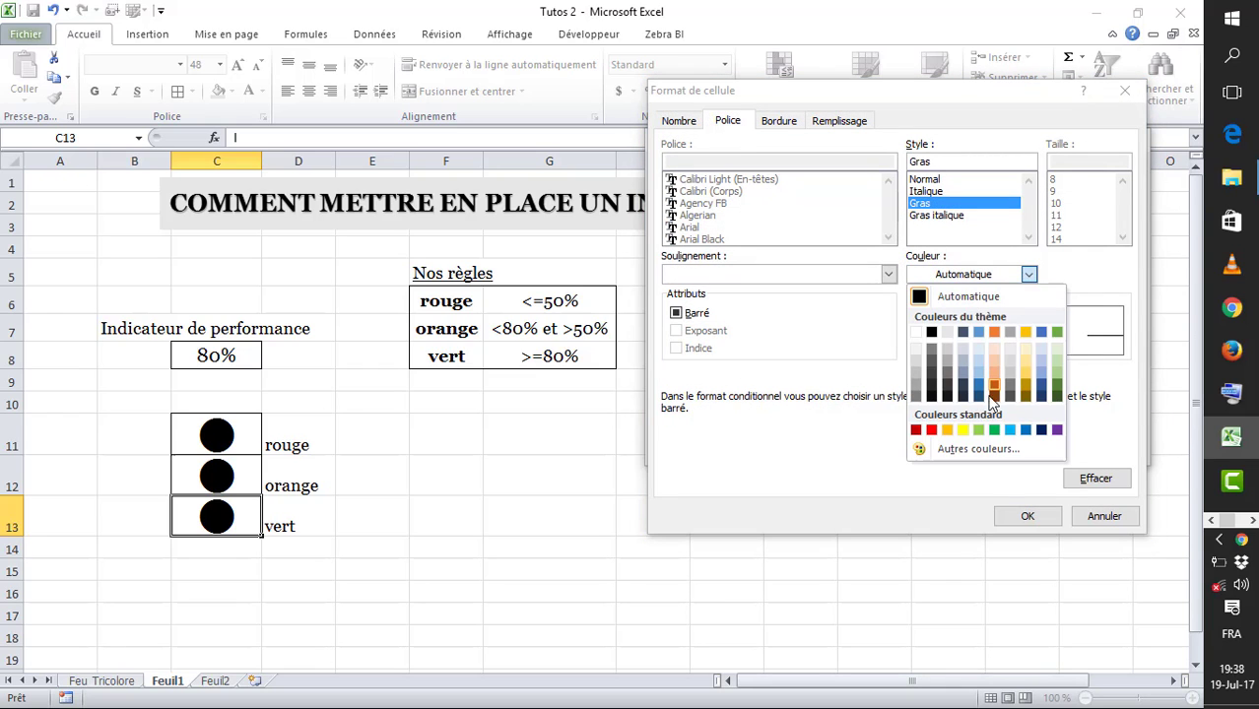
click(995, 432)
click(1028, 516)
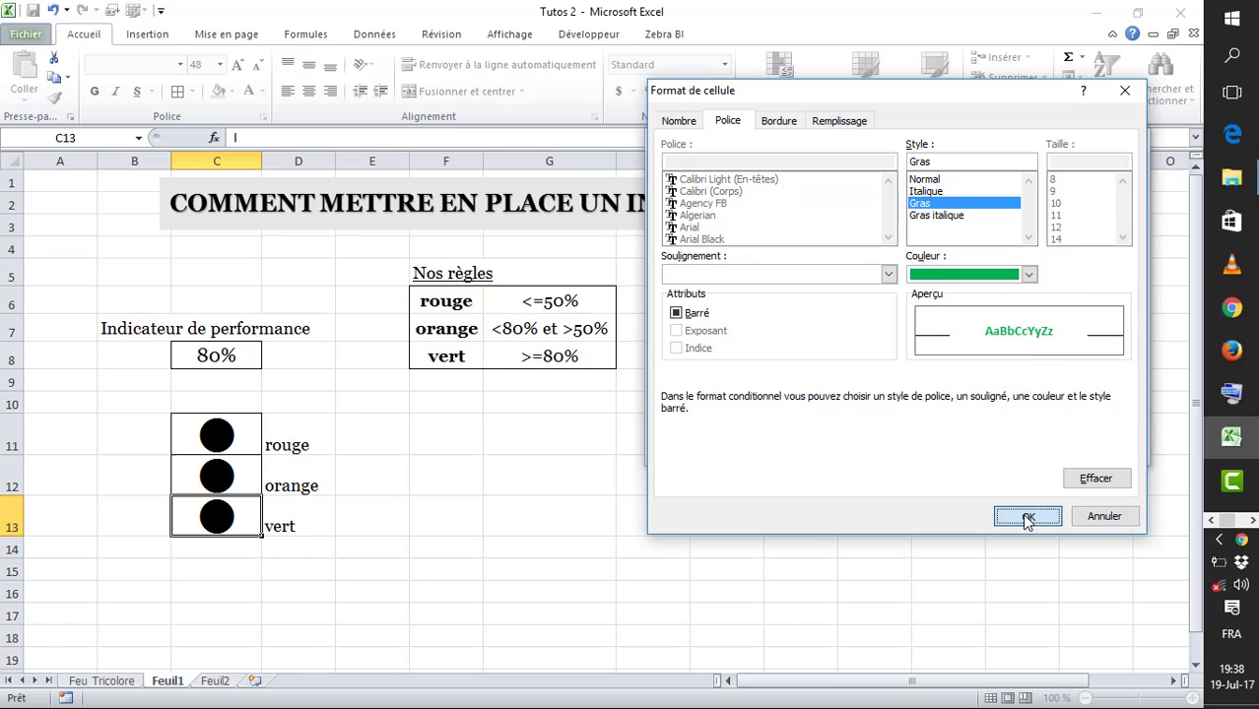
click(1026, 449)
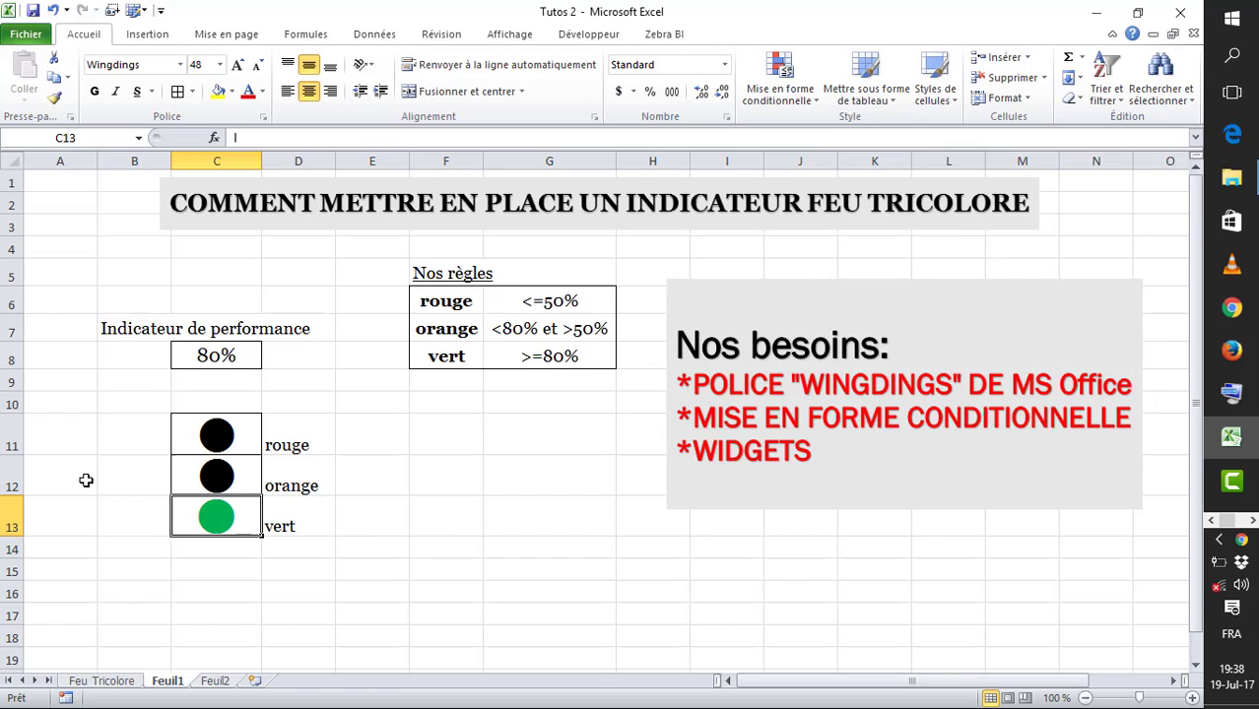
- Slightly increase the height of rows 11 to 13, which hold the three lights
drag(12, 445, 13, 541)
click(14, 541)
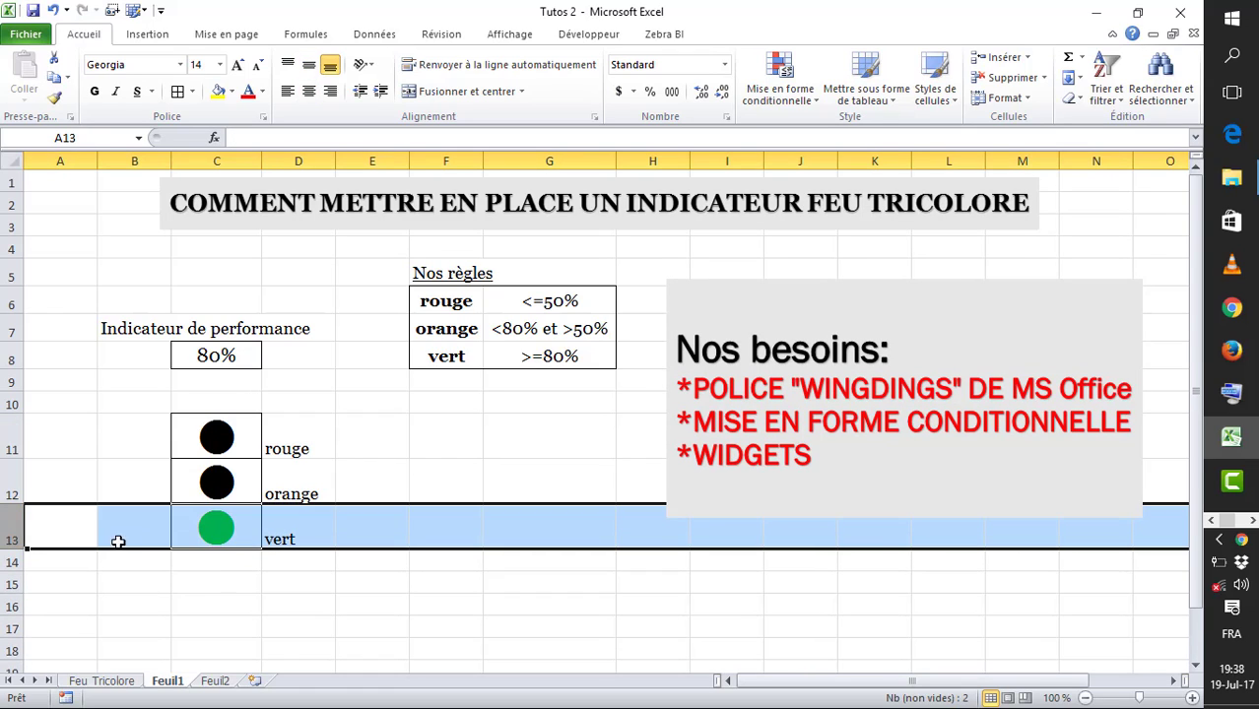
click(352, 449)
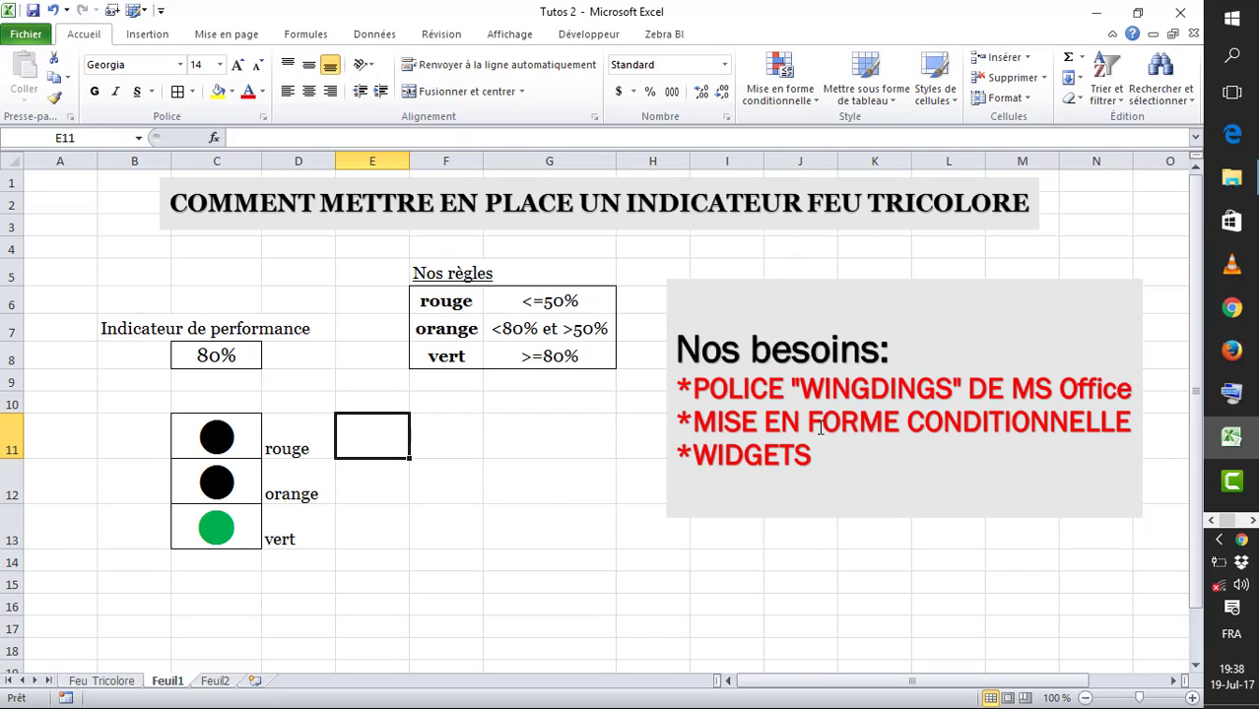